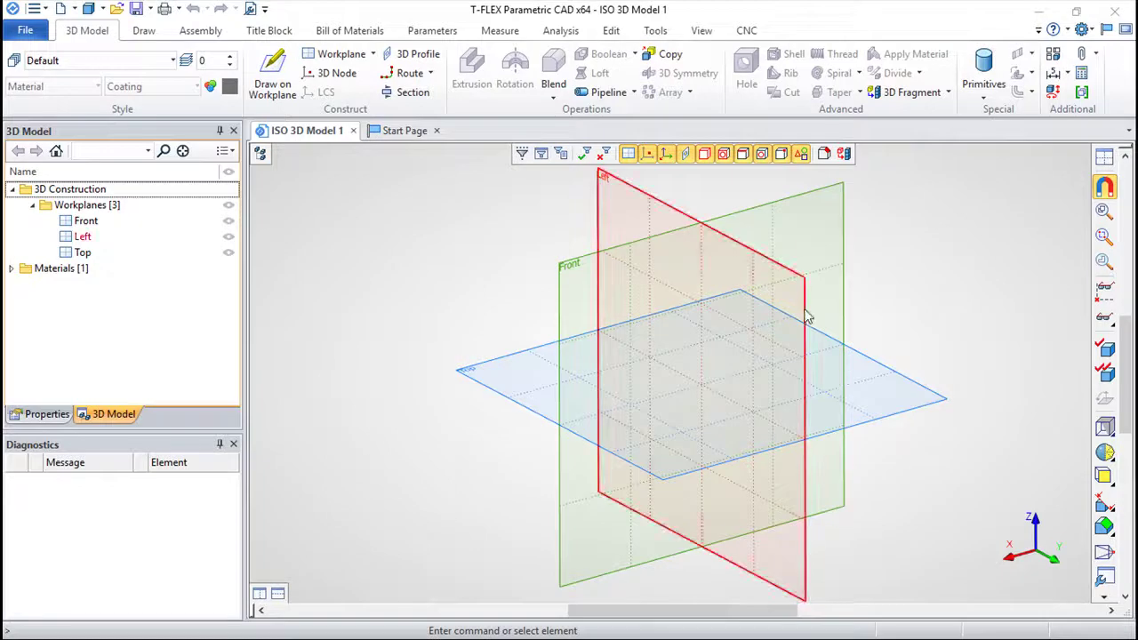
Start a sketch on the Left workplane and place two crossing construction lines at the origin.
left_click(803, 316)
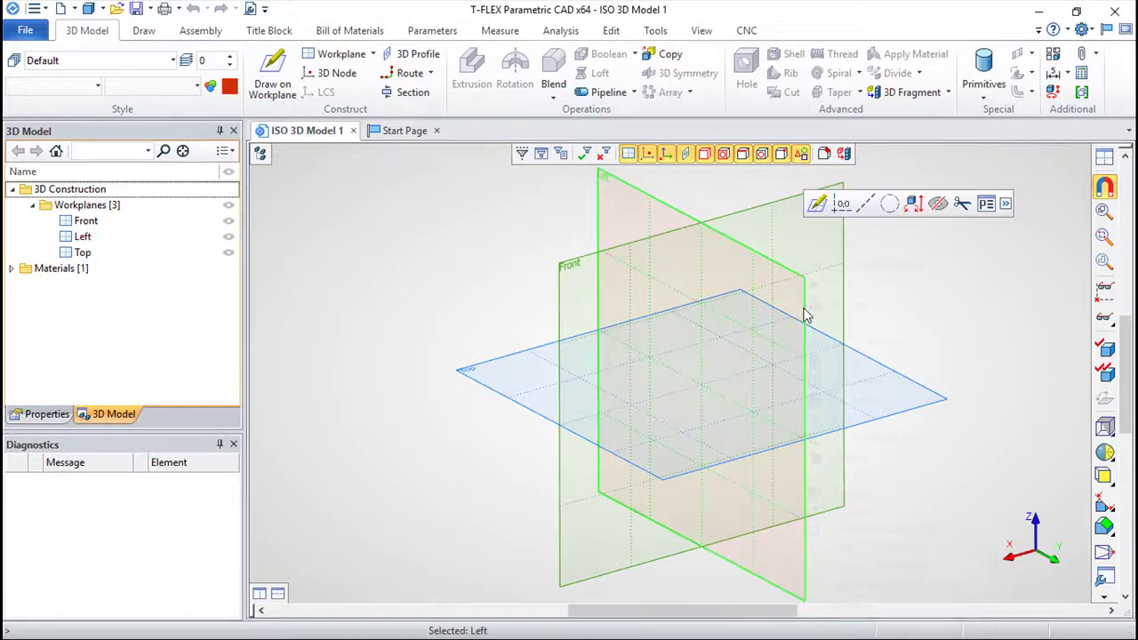
right_click(803, 316)
left_click(859, 264)
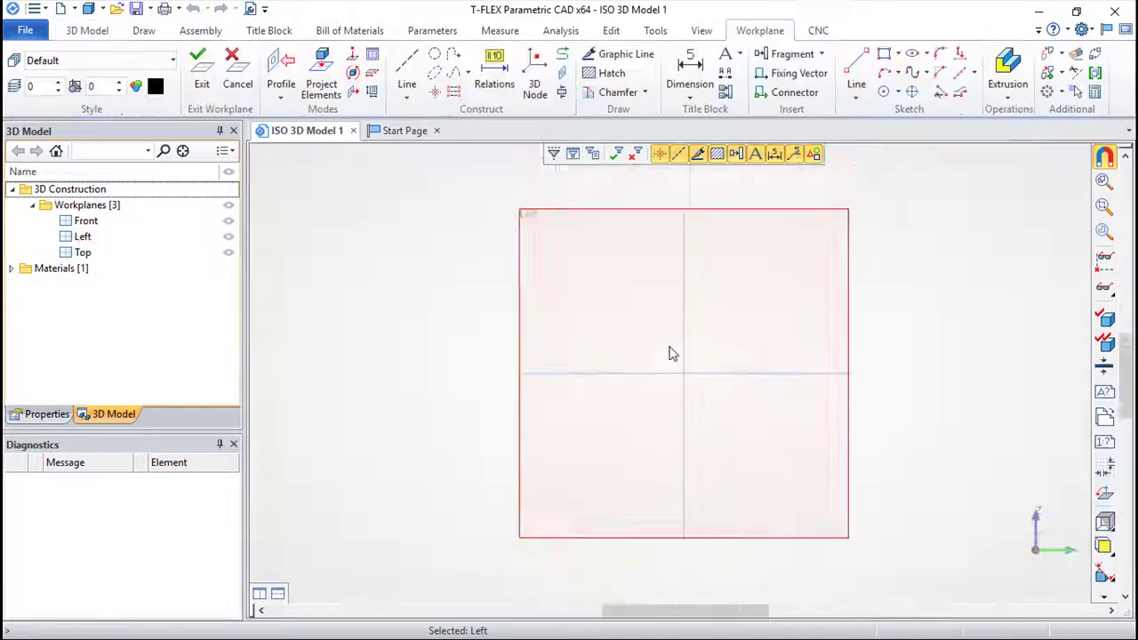
left_click(406, 71)
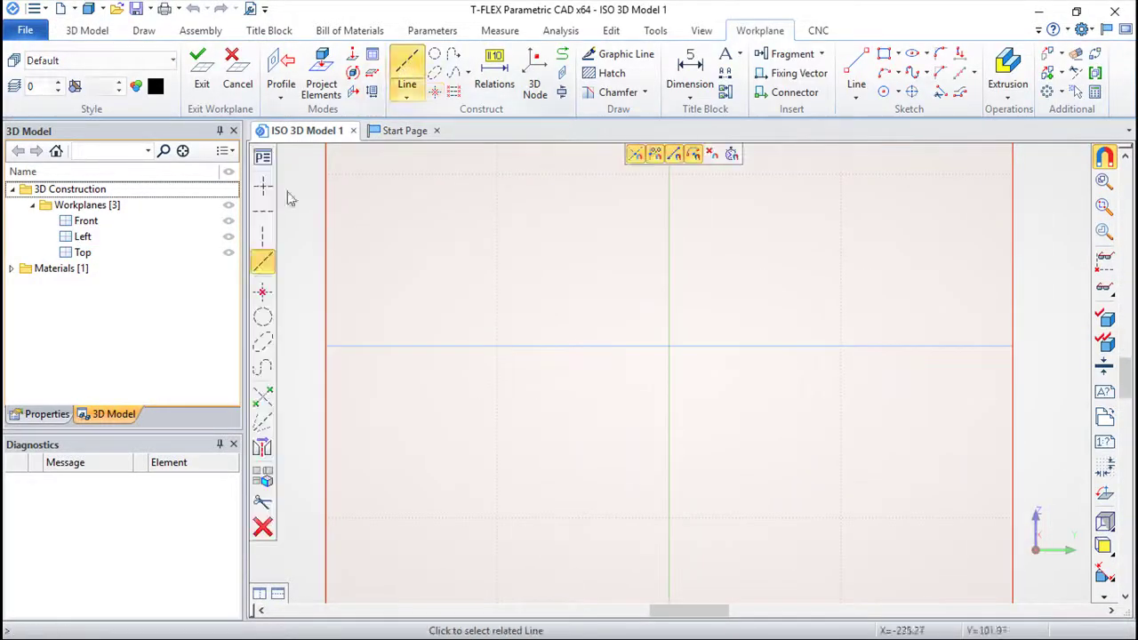
left_click(258, 193)
left_click(671, 346)
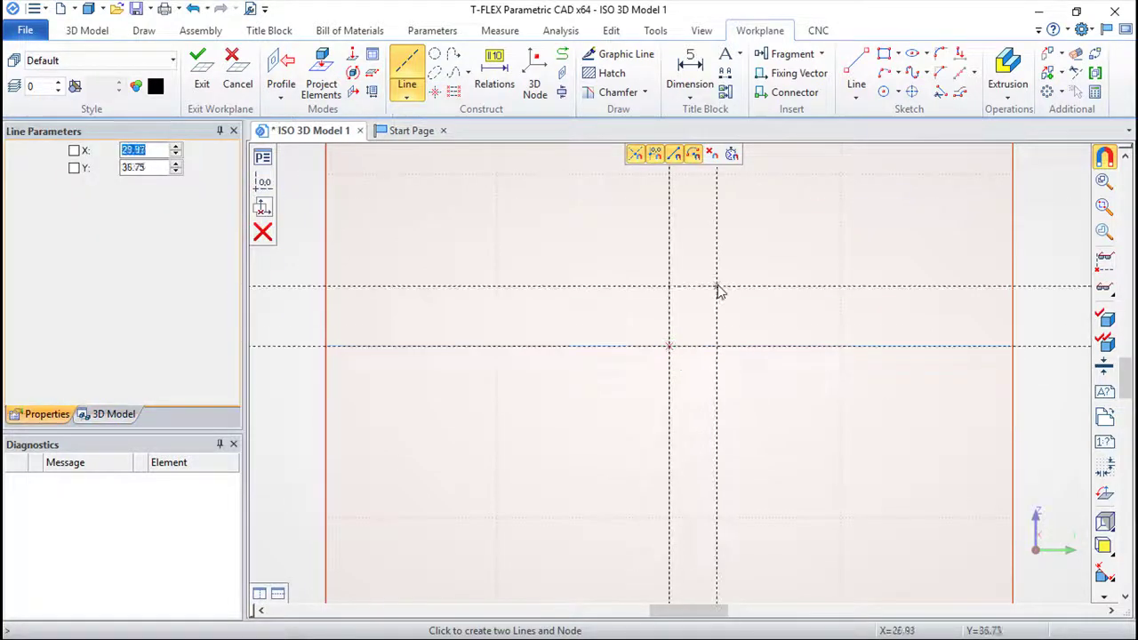
middle_click_drag(724, 296, 799, 352)
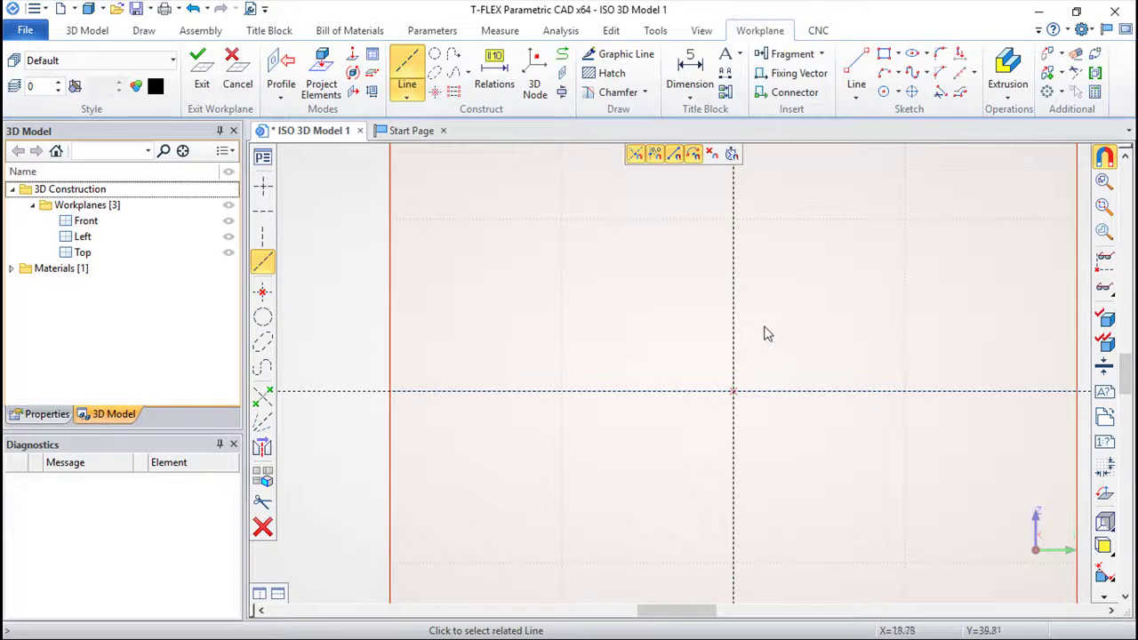
Draw a radius-65 construction circle centred on the crossing node.
left_click(434, 53)
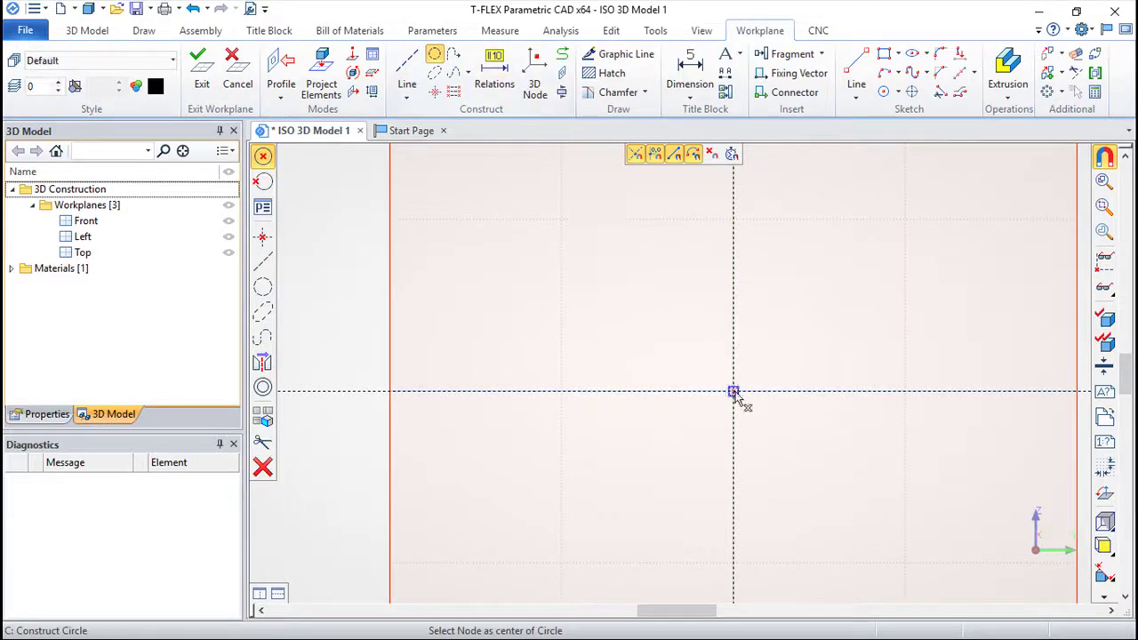
left_click(733, 391)
type("65")
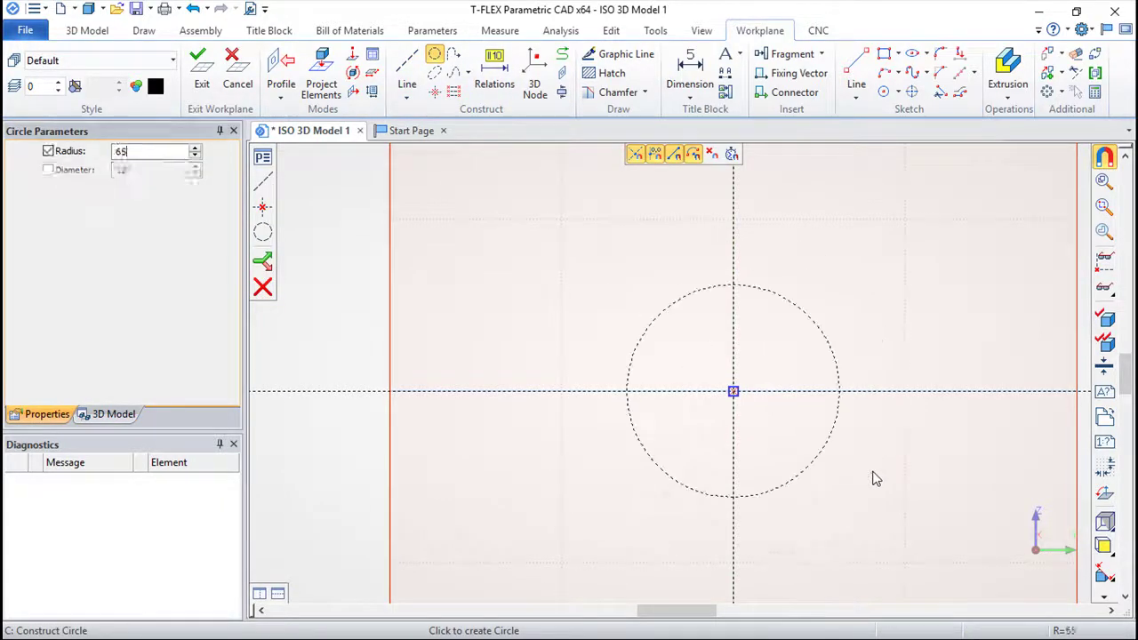
key("Return")
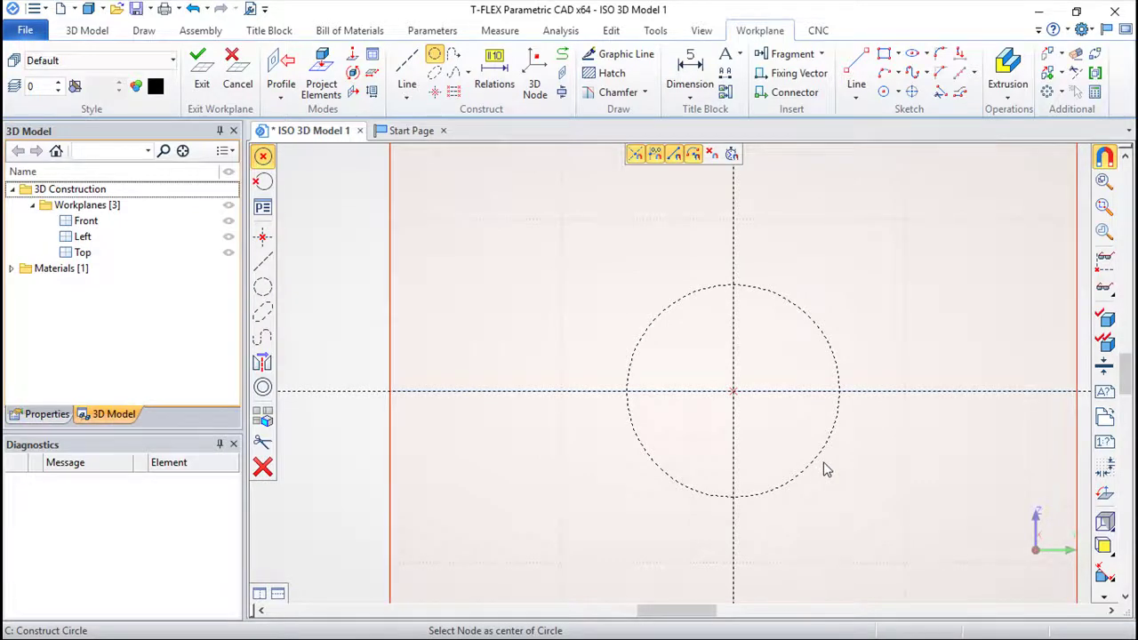
scroll(824, 469, "up", 2)
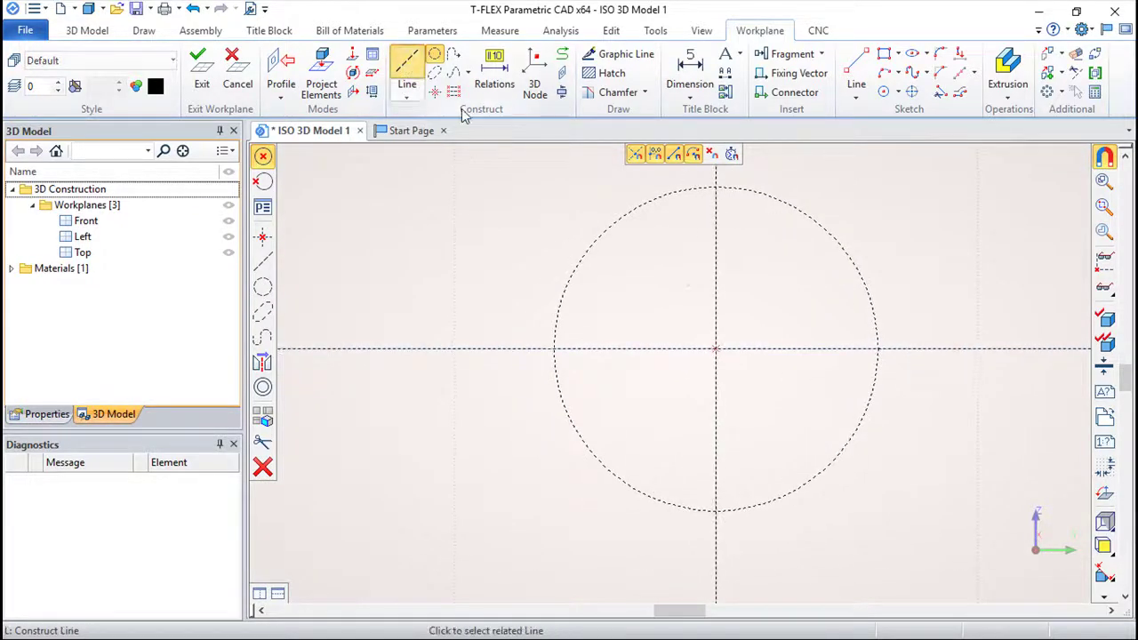
Draw two construction lines through the centre node at -30° (330°) and 210°.
left_click(404, 67)
left_click(715, 349)
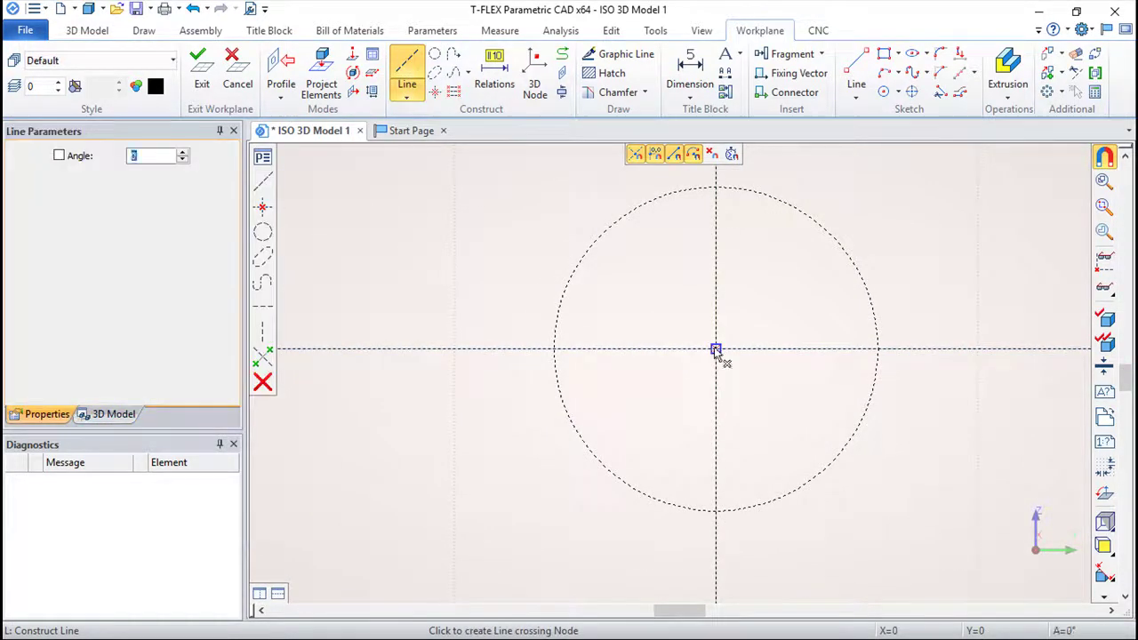
left_click(969, 499)
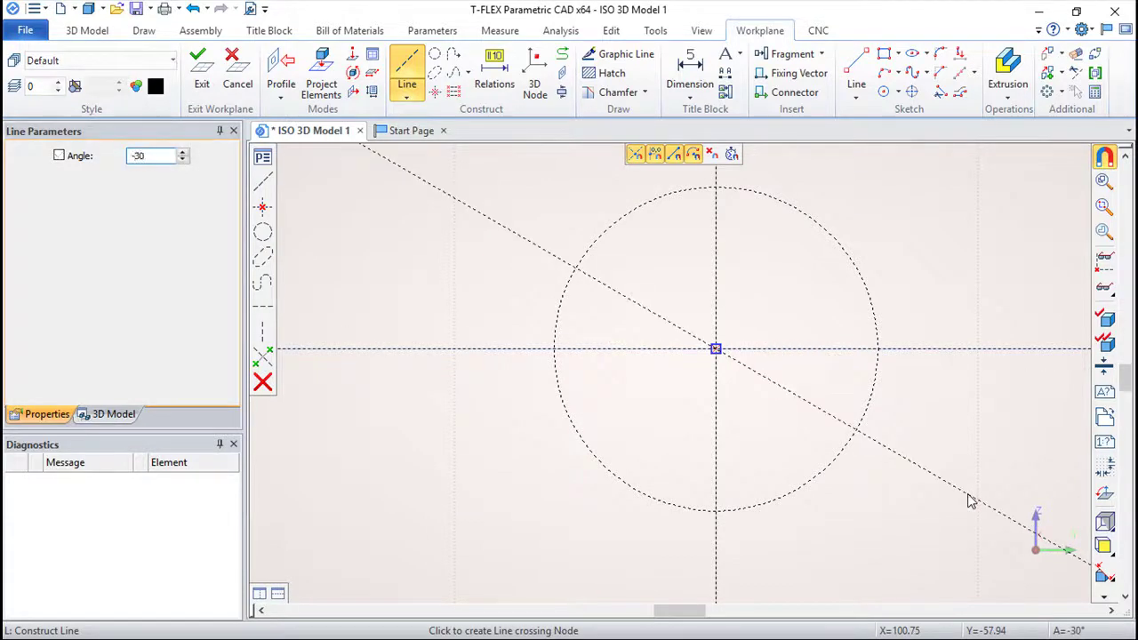
type("210")
key("Return")
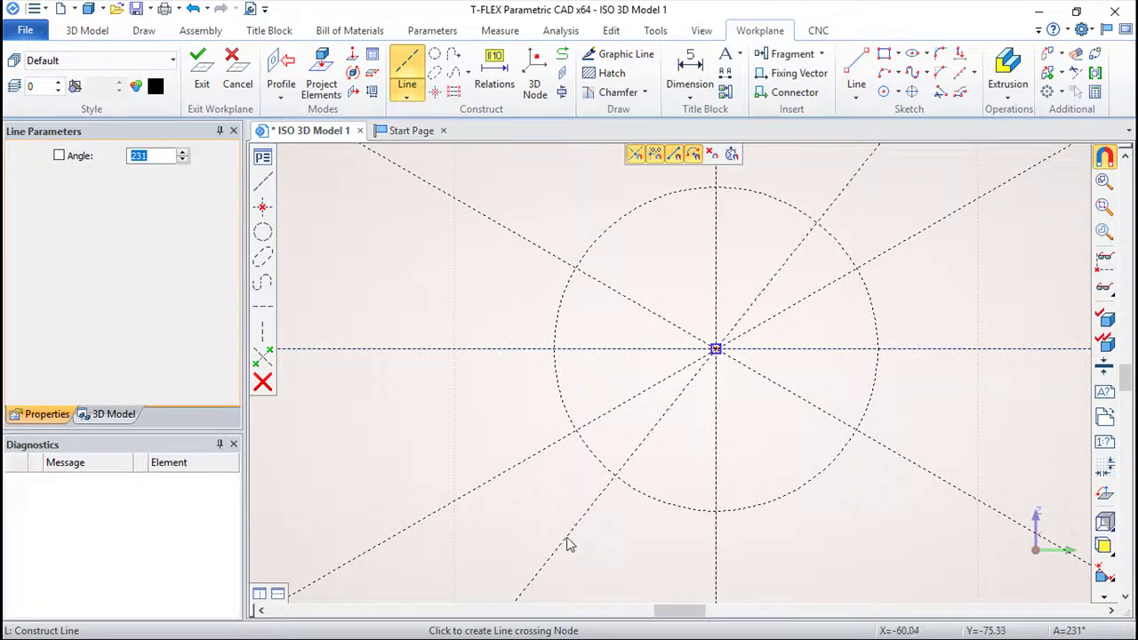
key("Escape")
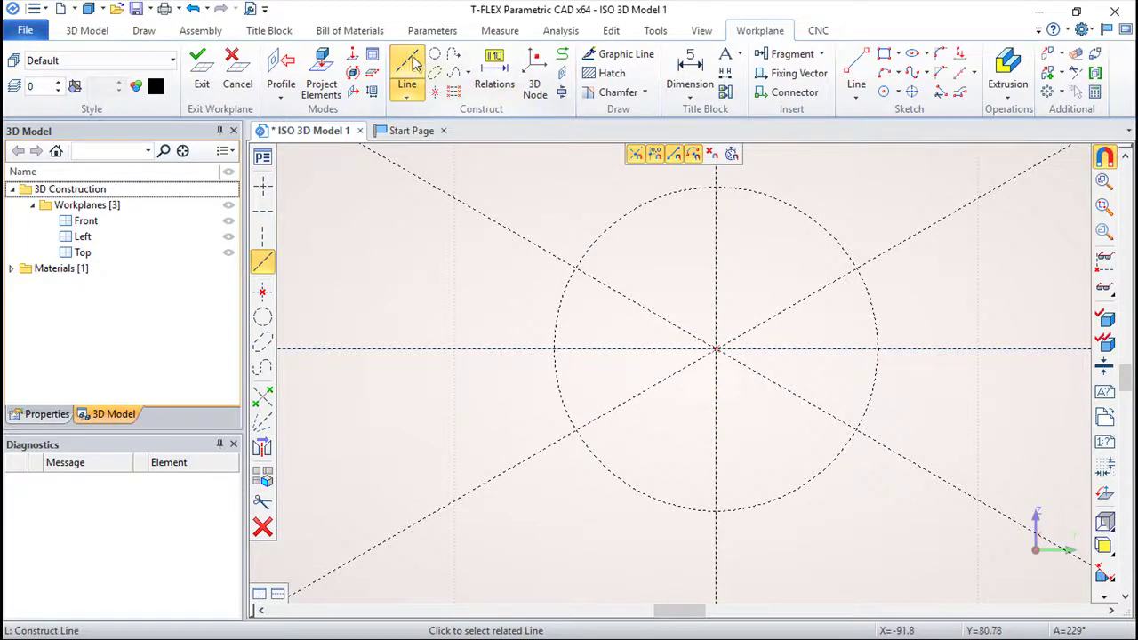
Add parallel construction lines offset 5 beside the rising and falling diagonals.
left_click(827, 284)
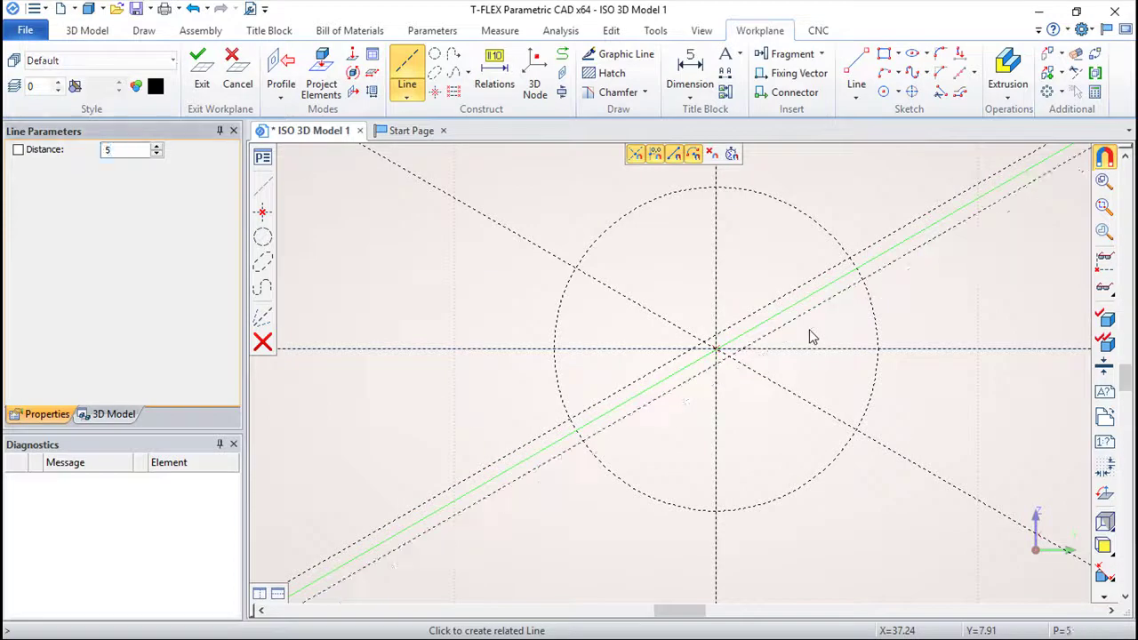
left_click(953, 315)
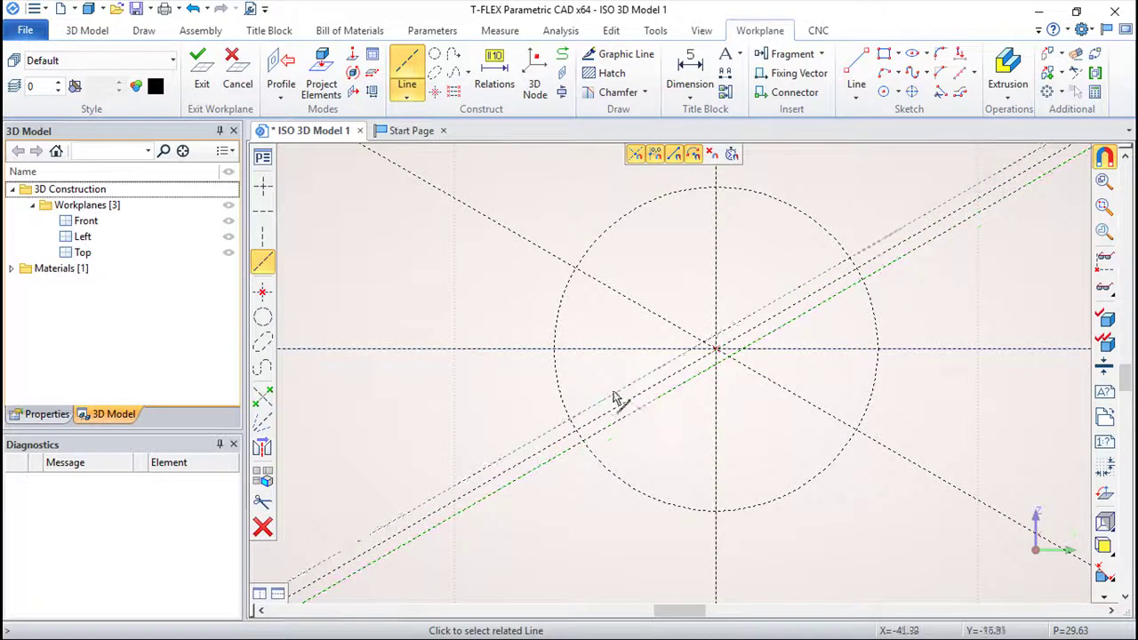
left_click(608, 284)
type("5")
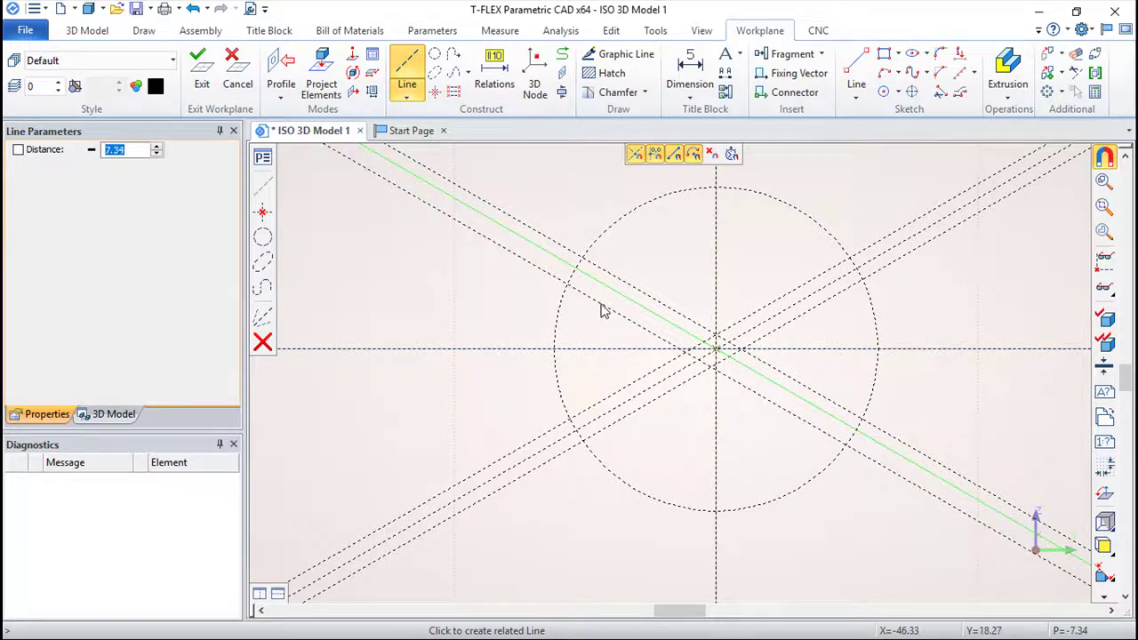
left_click(725, 238)
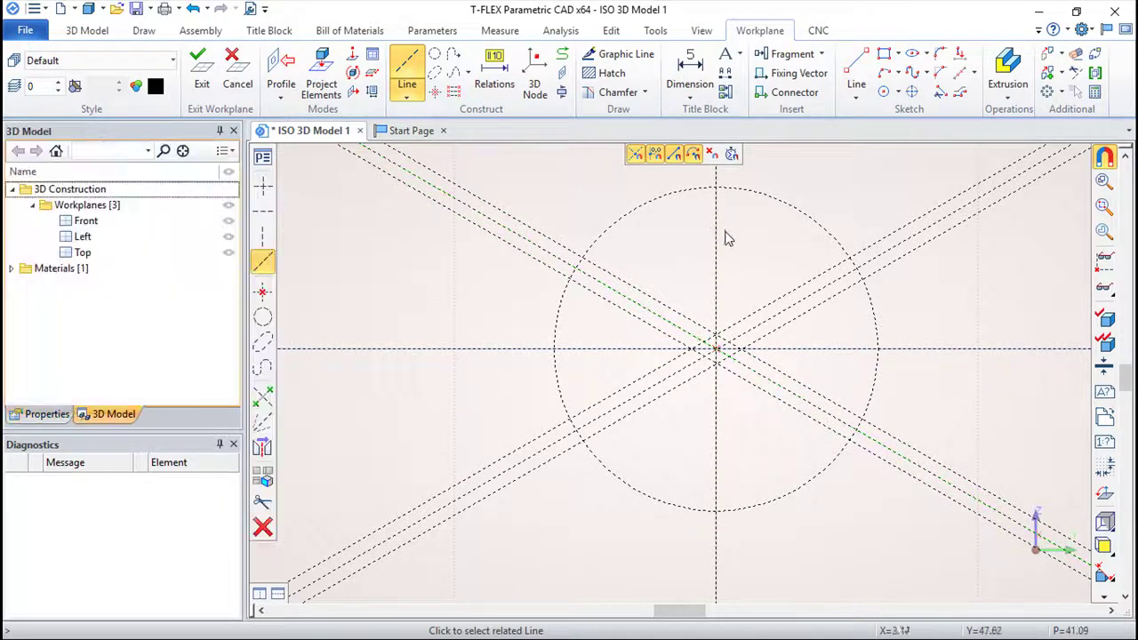
Add parallel construction lines offset 5 on both sides of the vertical centre line.
left_click(716, 232)
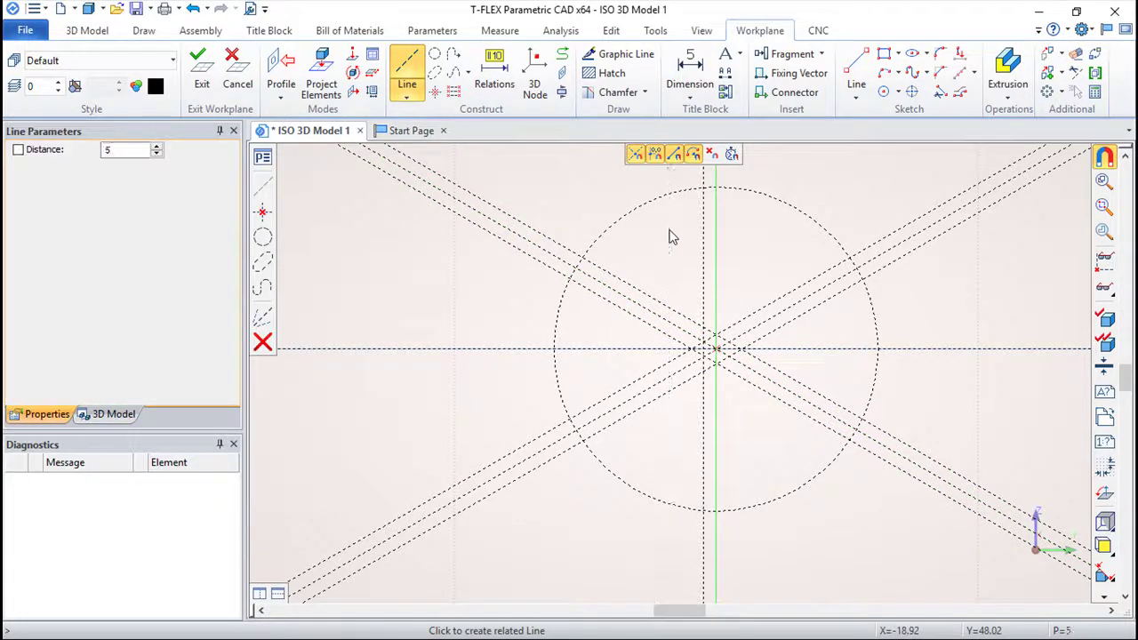
type("5")
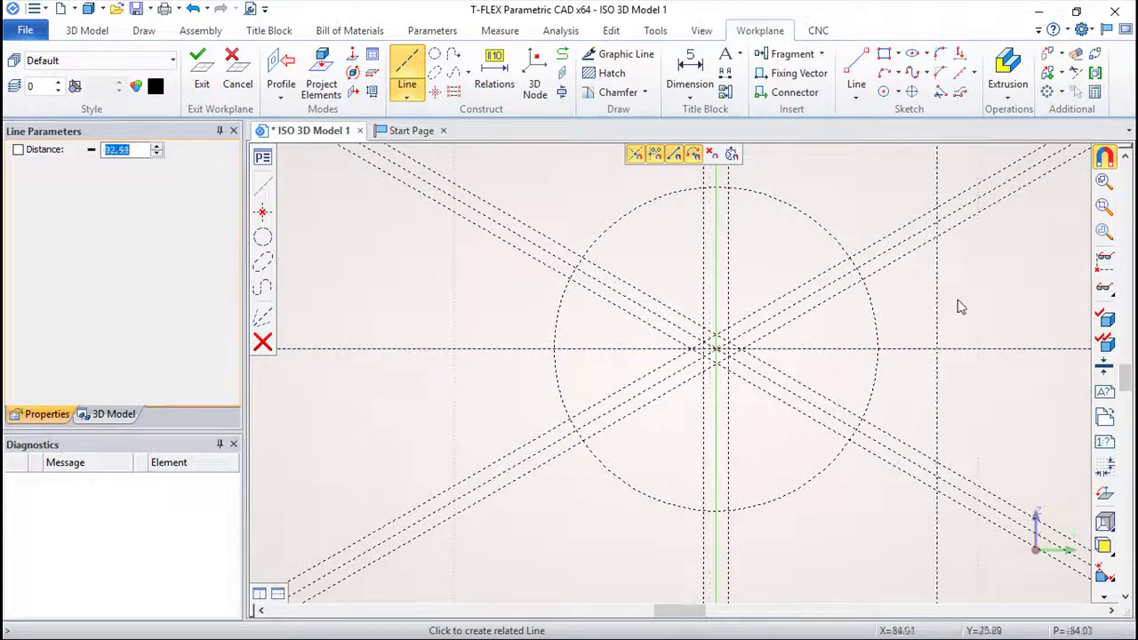
key("Escape")
middle_click_drag(955, 341, 902, 352)
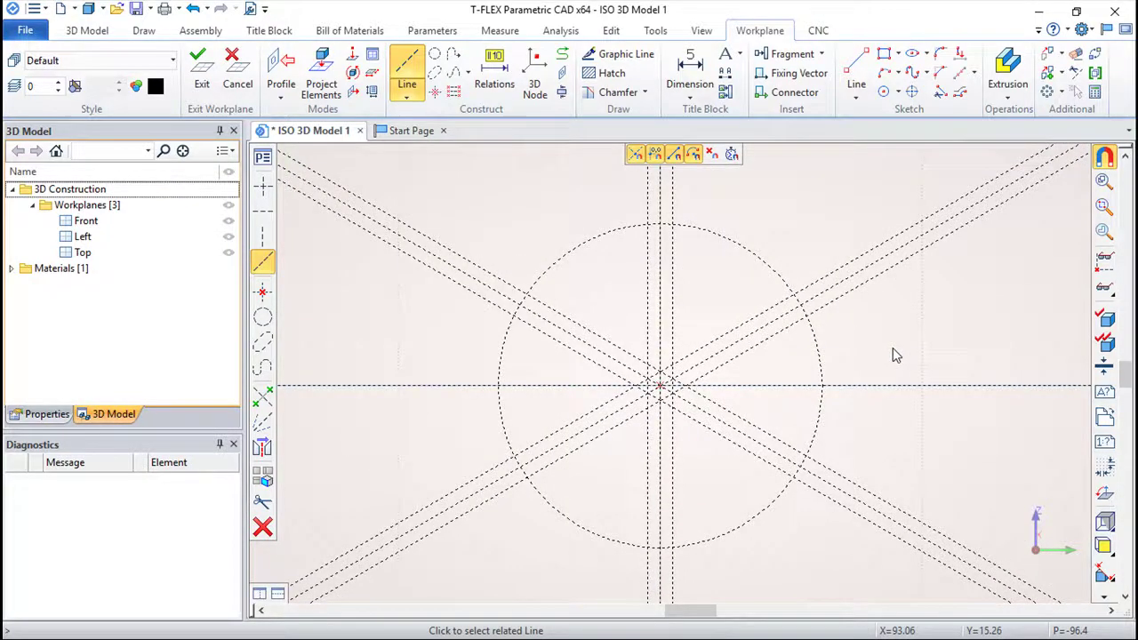
scroll(858, 364, "up", 1)
scroll(860, 365, "up", 1)
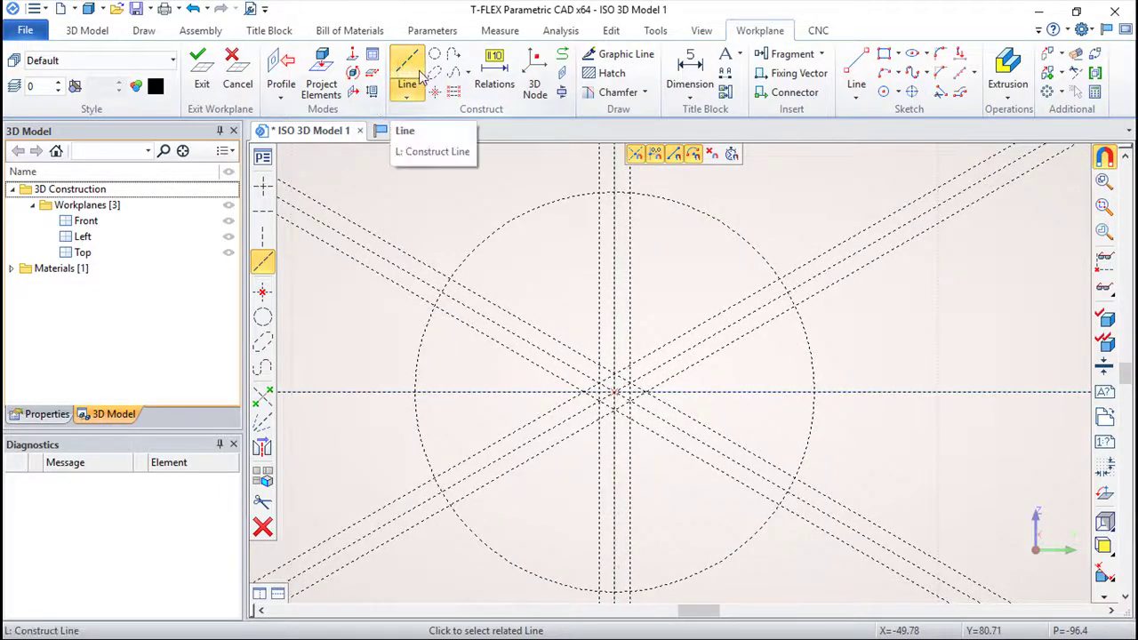
mouse_move(653, 275)
middle_mouse_down()
mouse_move(745, 216)
mouse_move(734, 254)
middle_mouse_up()
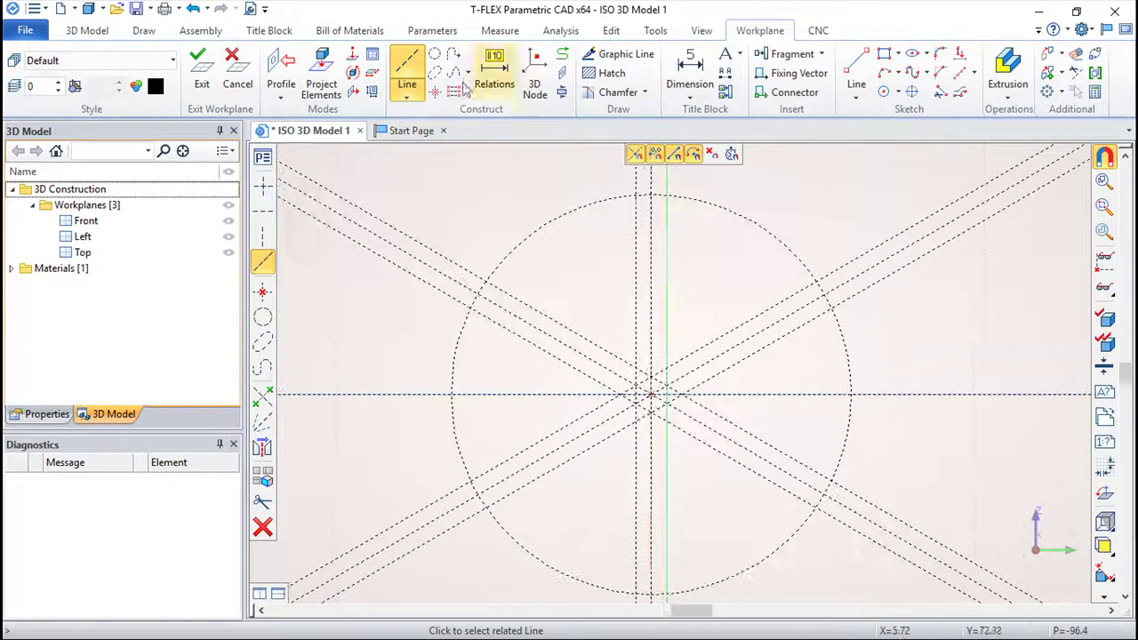
Draw a concentric construction circle of radius about 49.38 around the centre node.
left_click(434, 55)
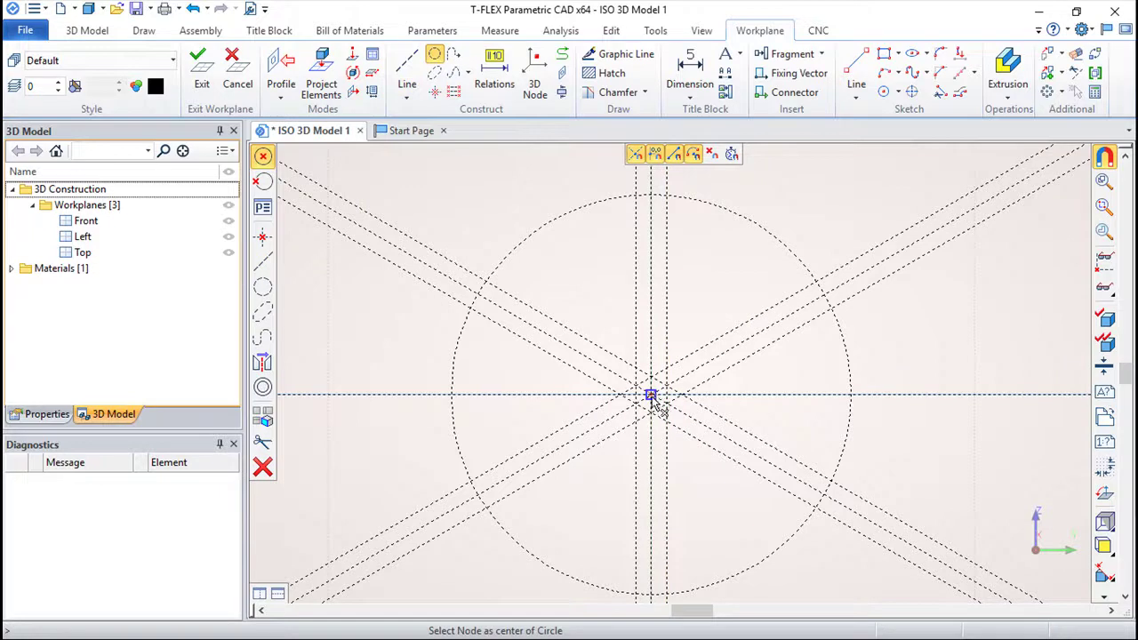
left_click(650, 396)
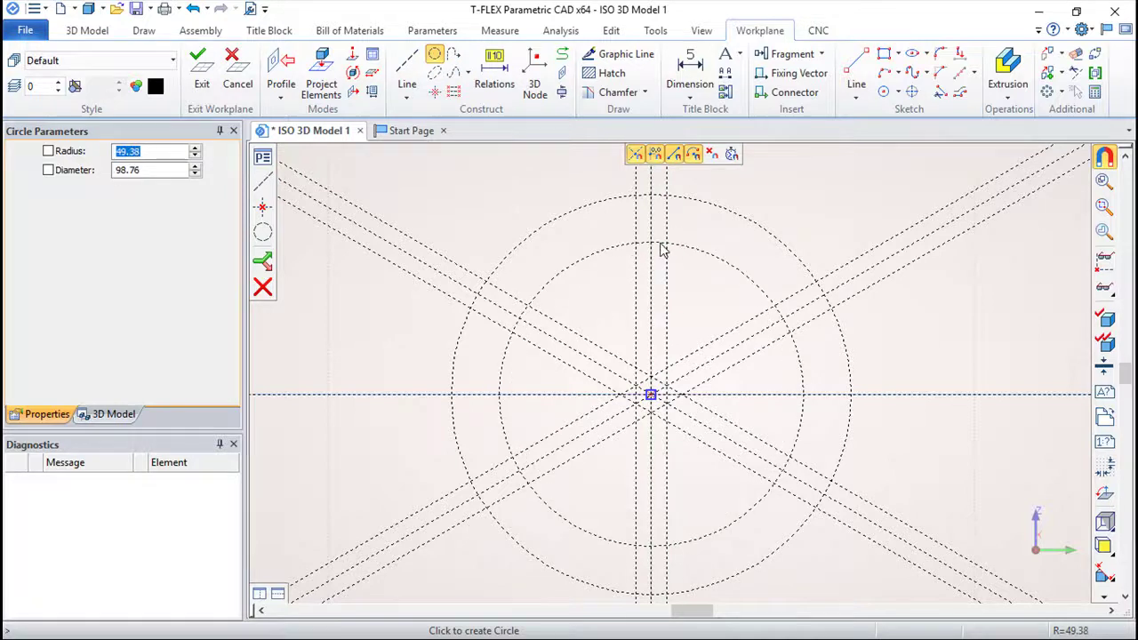
left_click(660, 248)
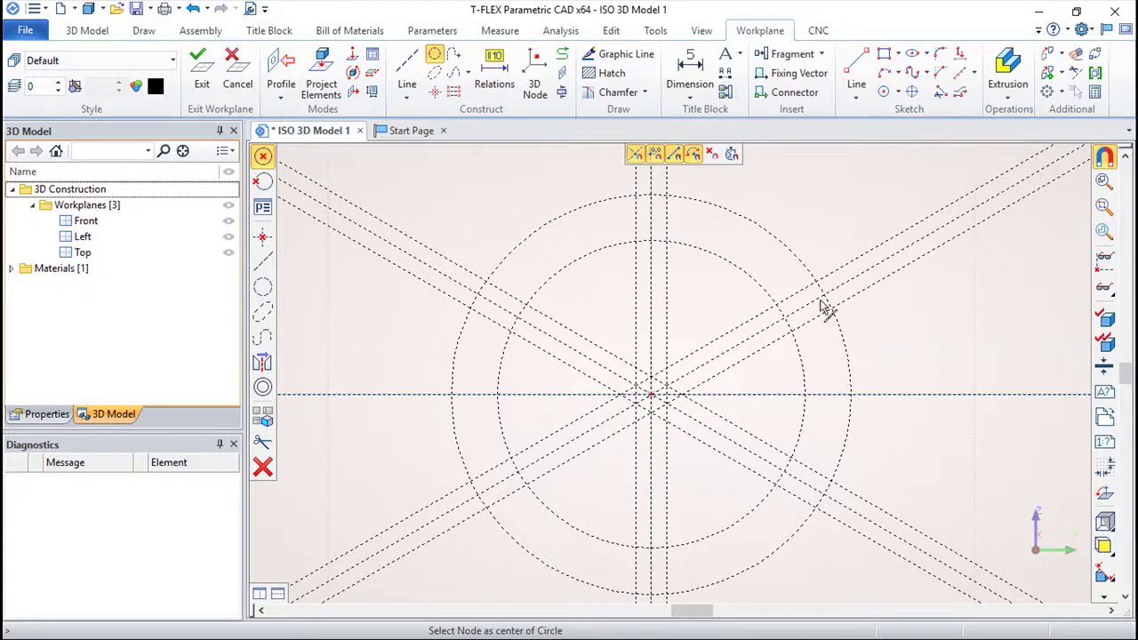
left_click(406, 71)
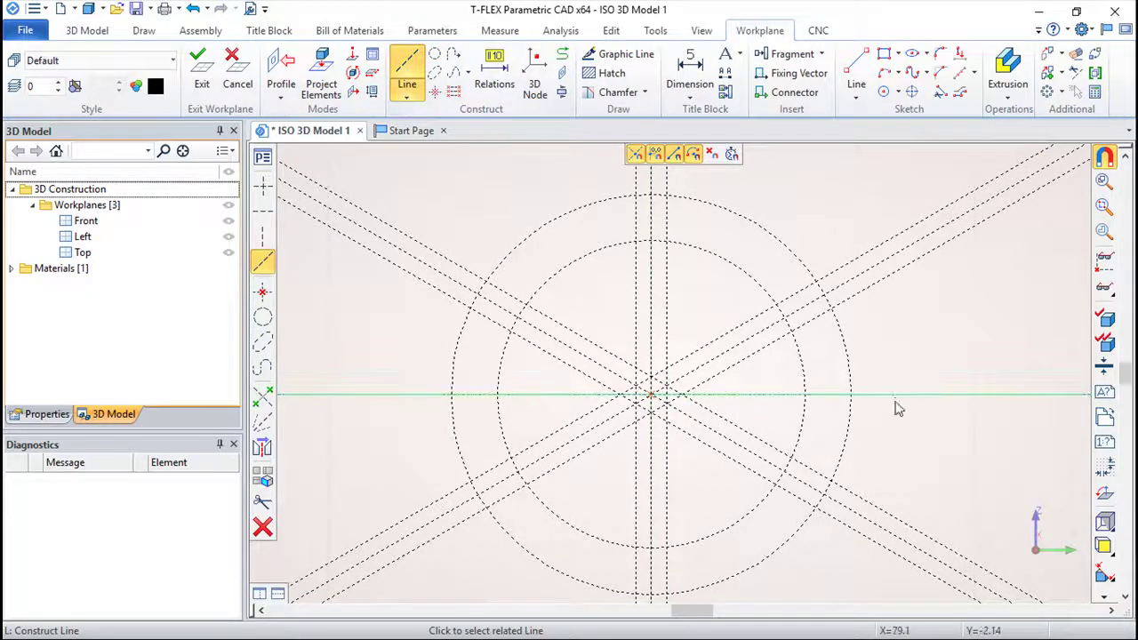
Add a line 50 above centre and a -60° construction line through an inner-circle node.
left_click(835, 388)
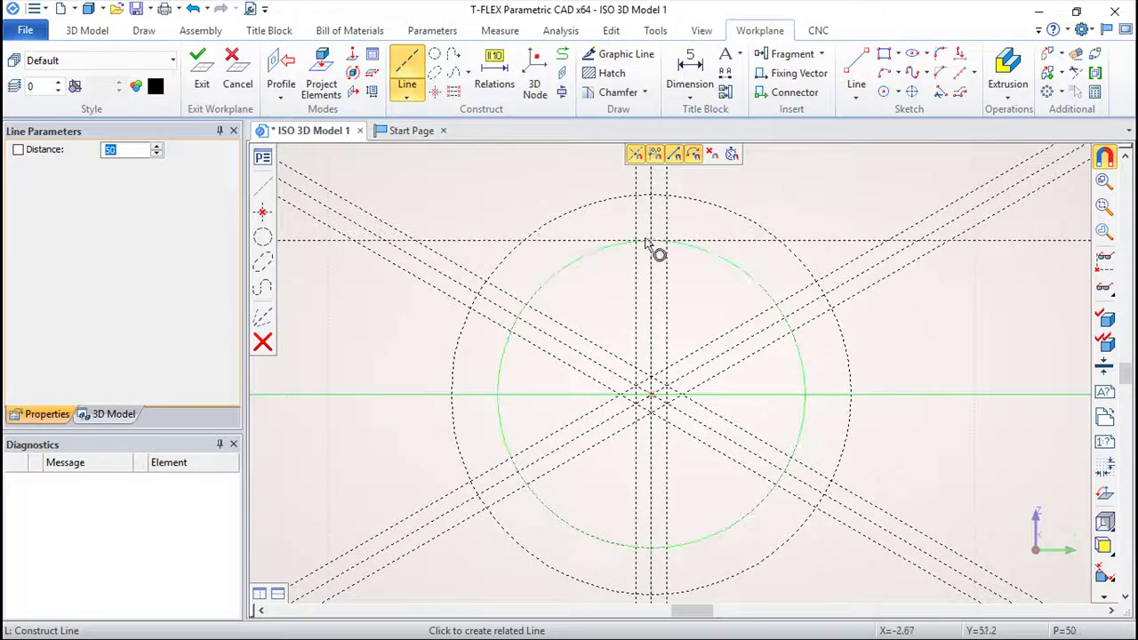
left_click(651, 242)
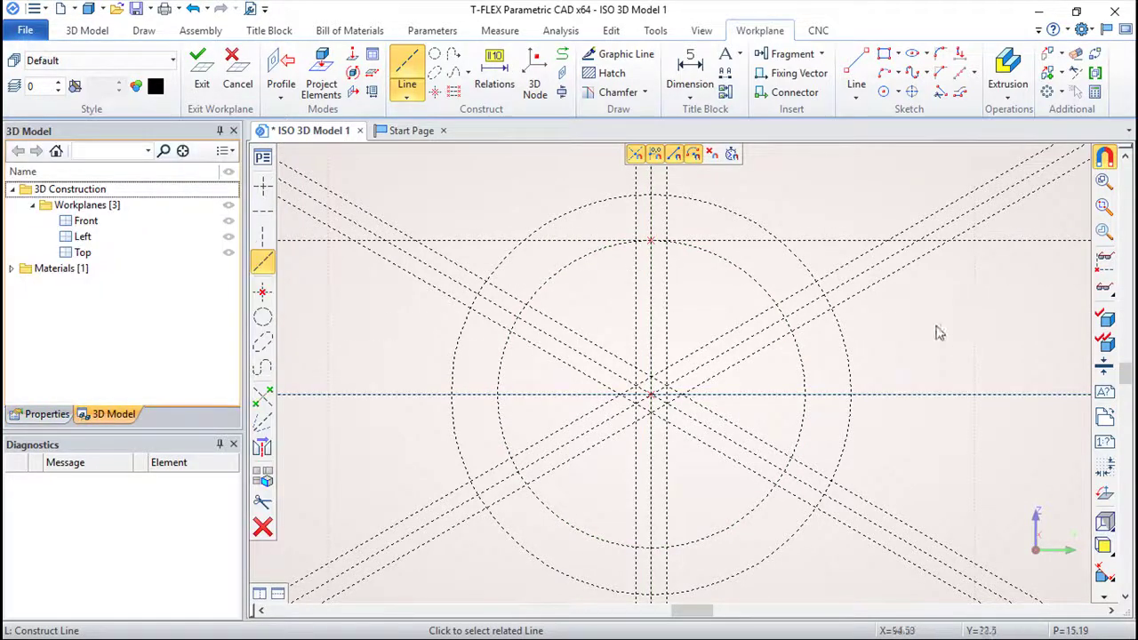
left_click(783, 317)
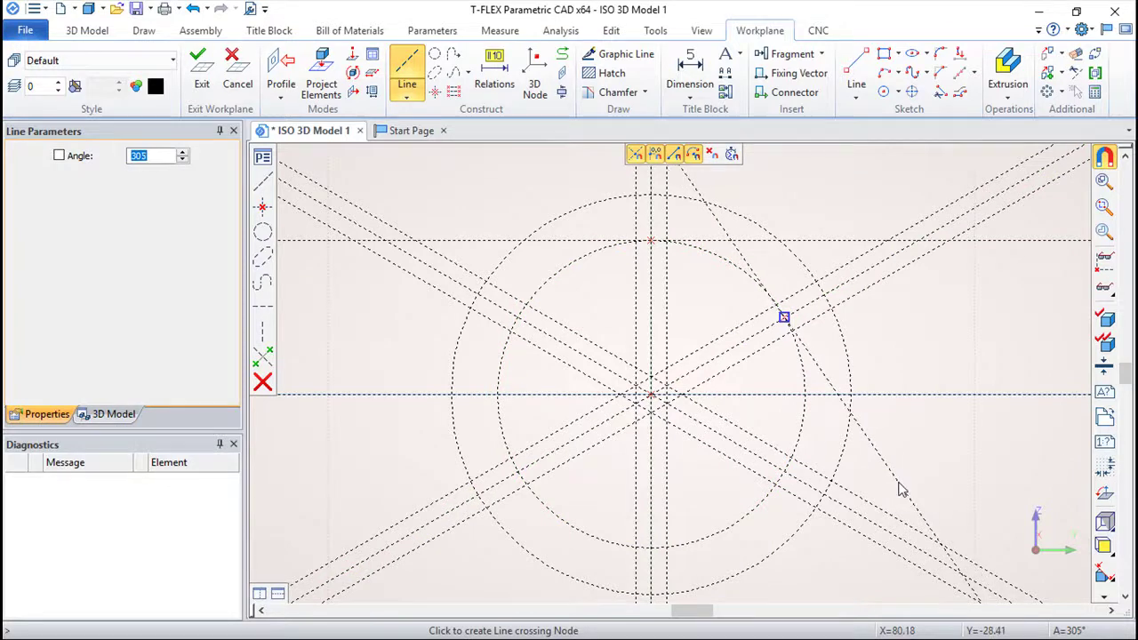
type("-")
key("Return")
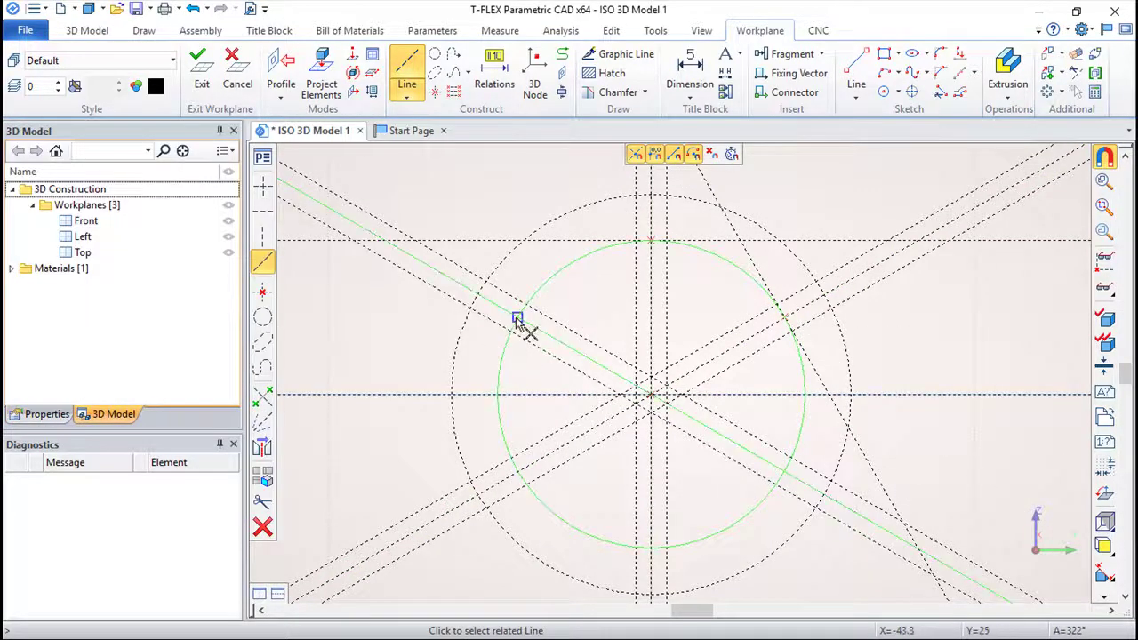
left_click(517, 317)
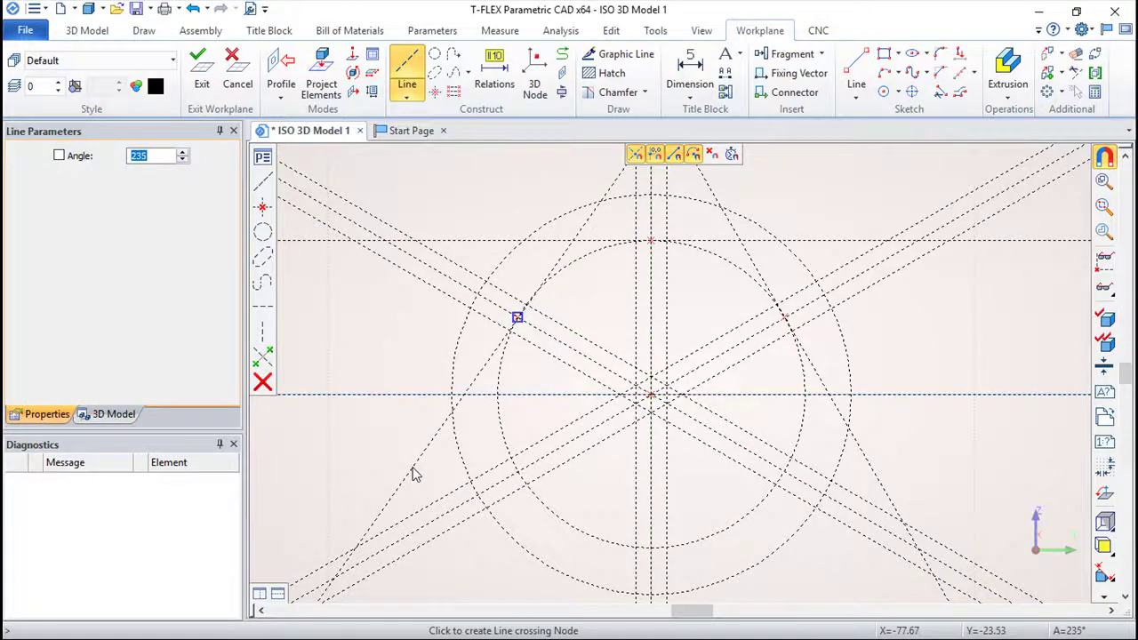
type("-120")
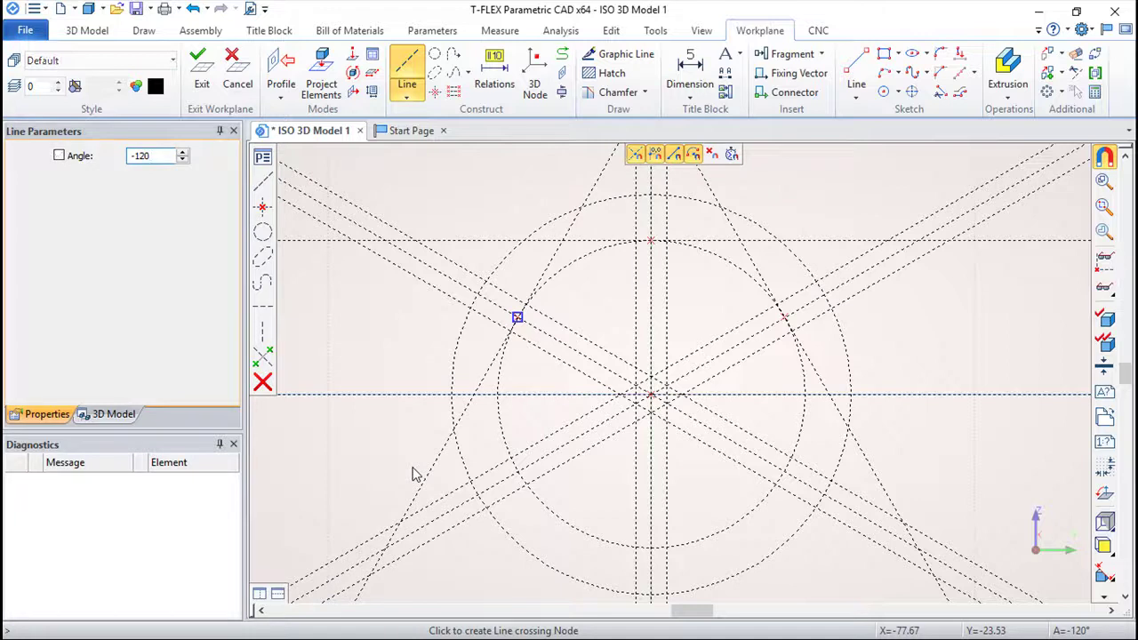
key("Escape")
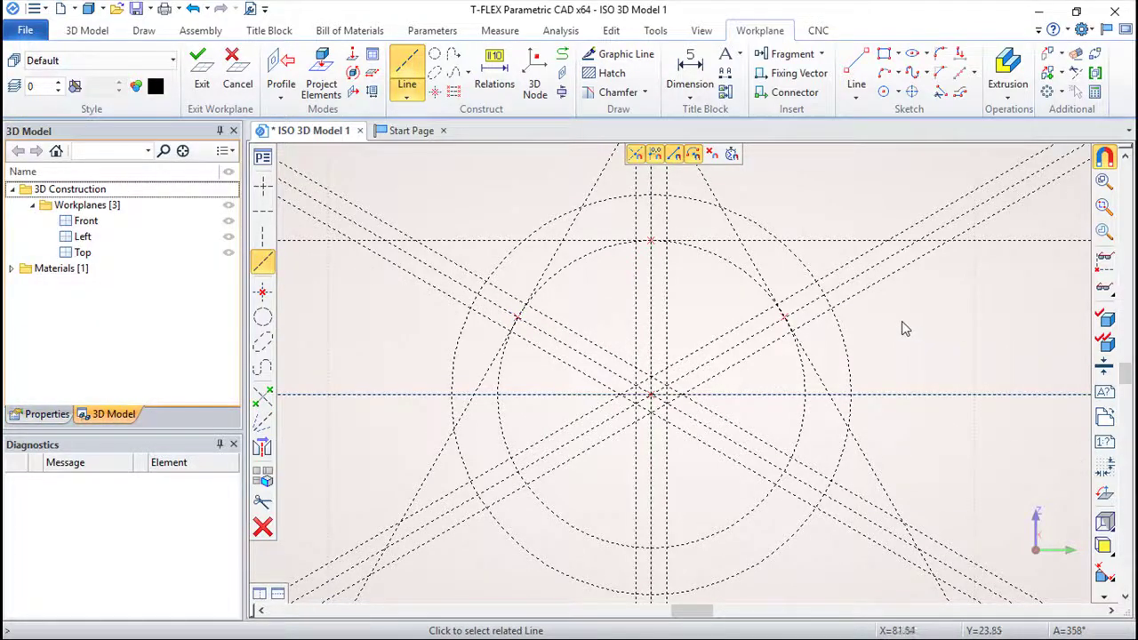
middle_click_drag(883, 327, 853, 377)
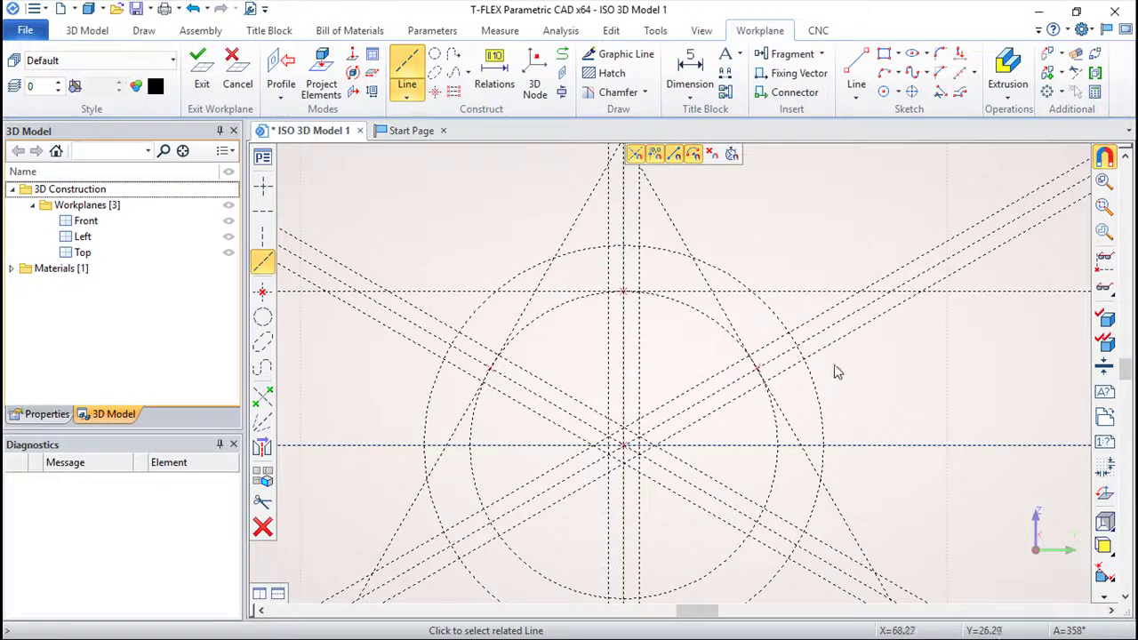
Trace the top rectangular slot in solid graphic lines from the outer circle.
left_click(626, 53)
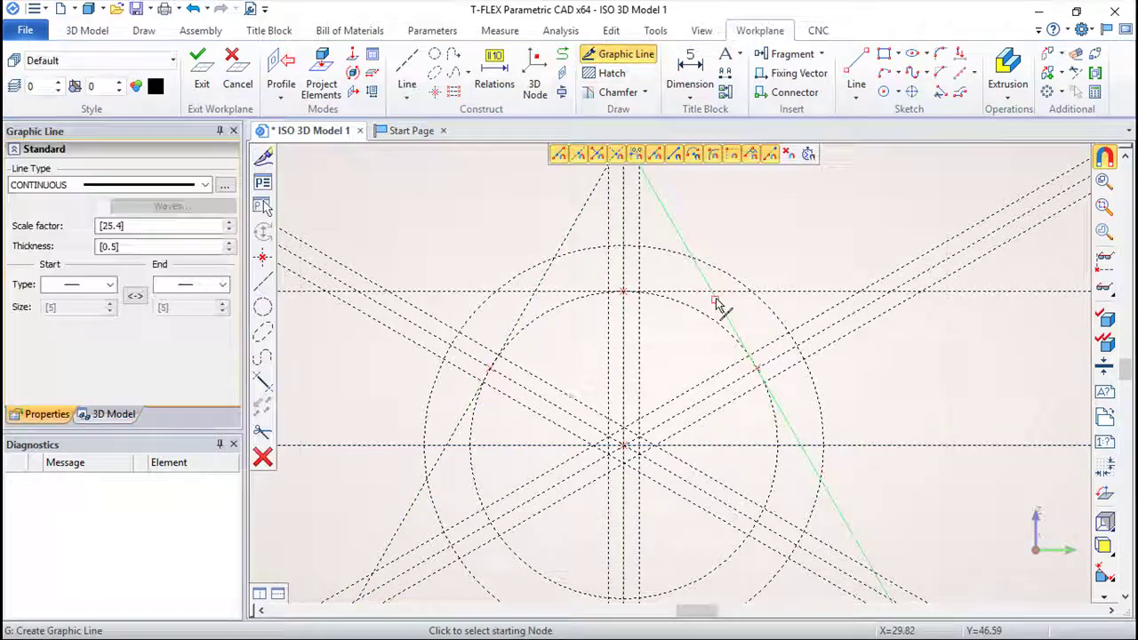
left_click(588, 240)
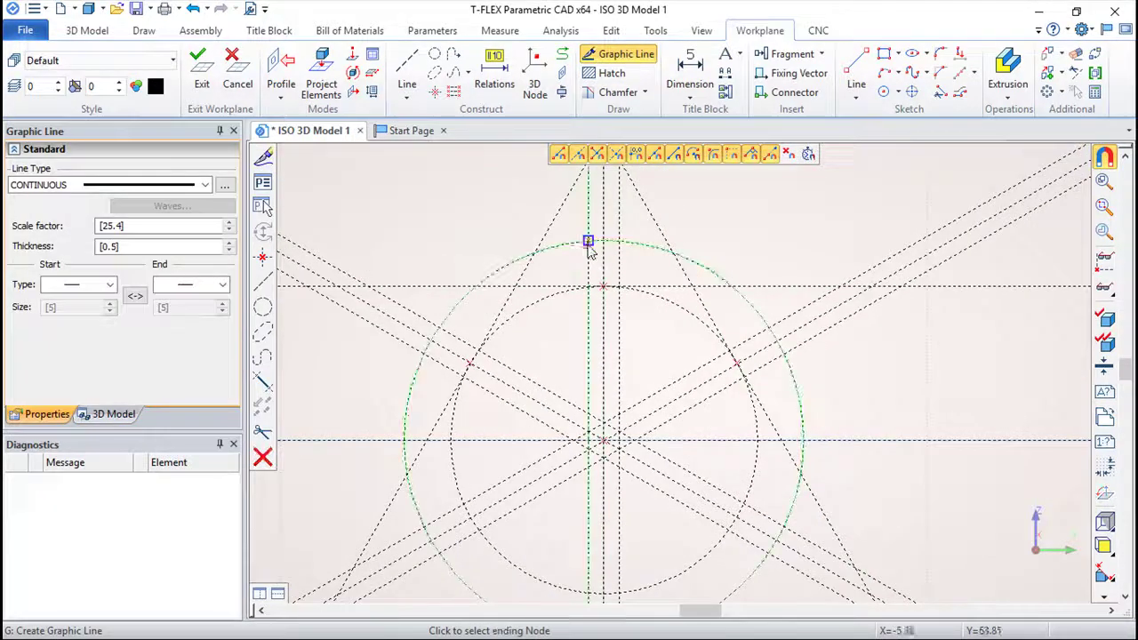
left_click(587, 287)
scroll(653, 288, "up", 2)
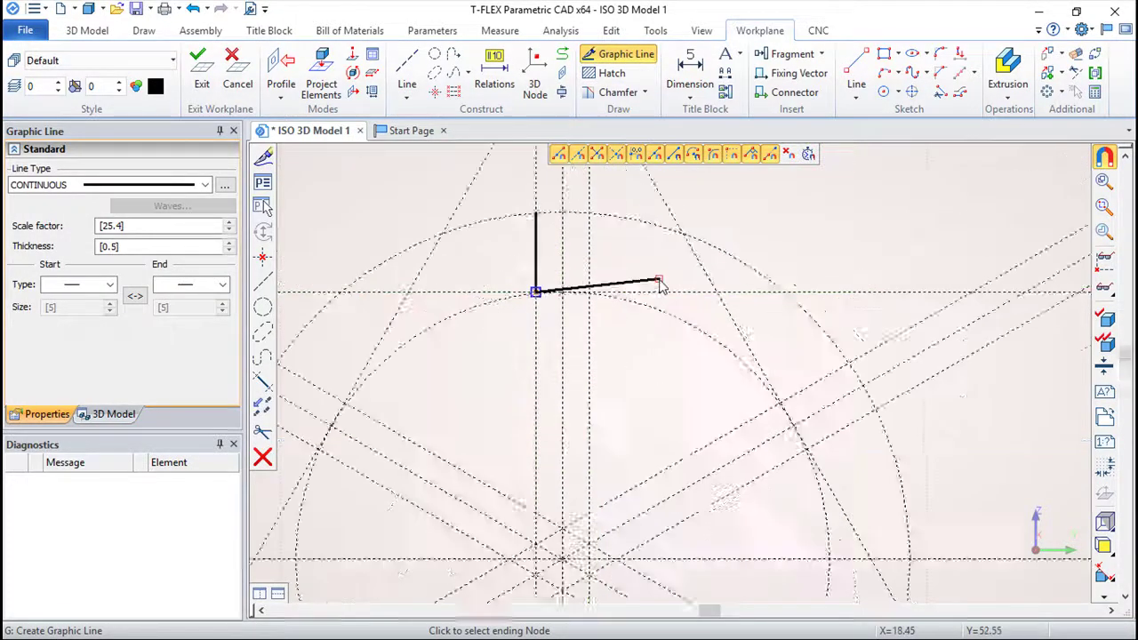
scroll(661, 285, "up", 2)
left_click(509, 304)
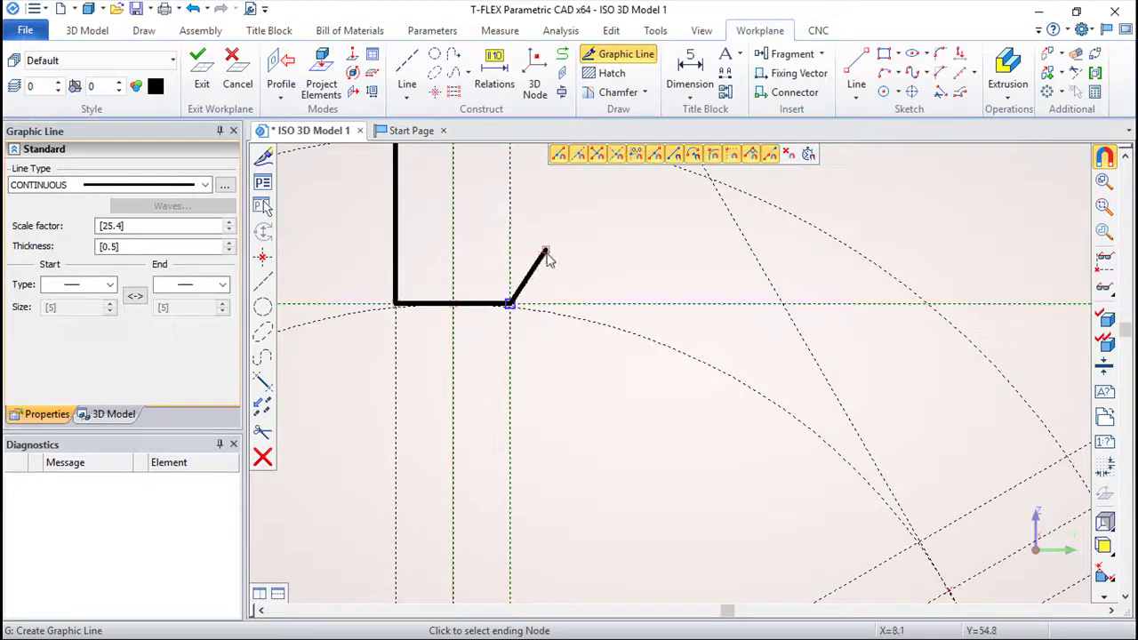
middle_click_drag(546, 254, 501, 294)
left_click(474, 248)
scroll(542, 307, "down", 1)
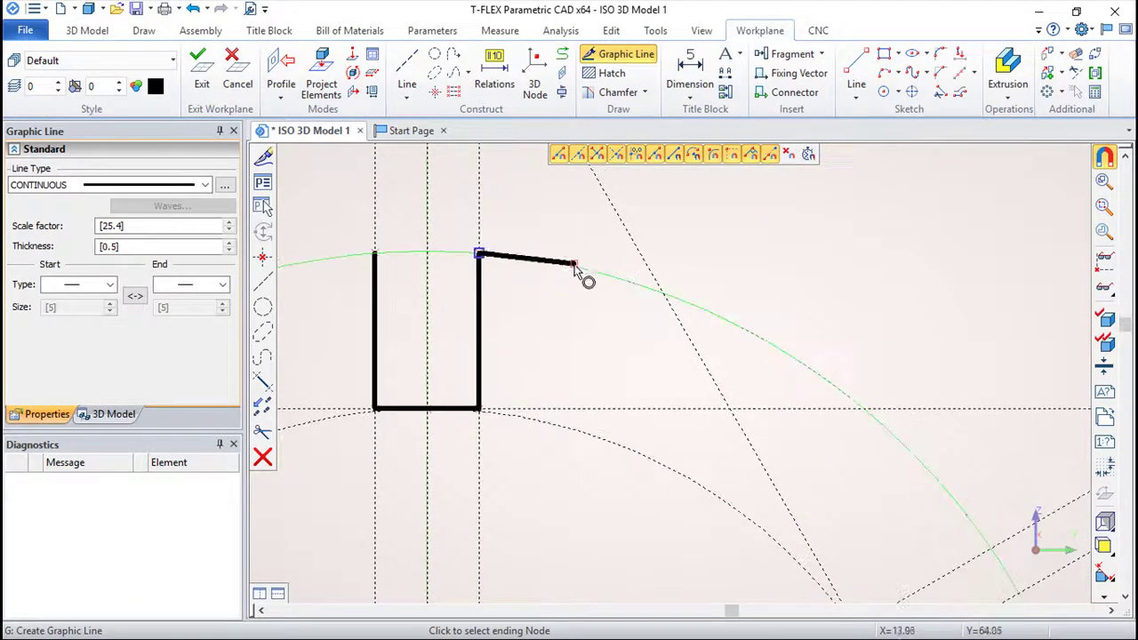
Continue the outer arc to the right slot and trace its three edges.
middle_click_drag(1006, 553, 877, 350)
left_click(860, 346)
left_click(727, 424)
left_click(778, 514)
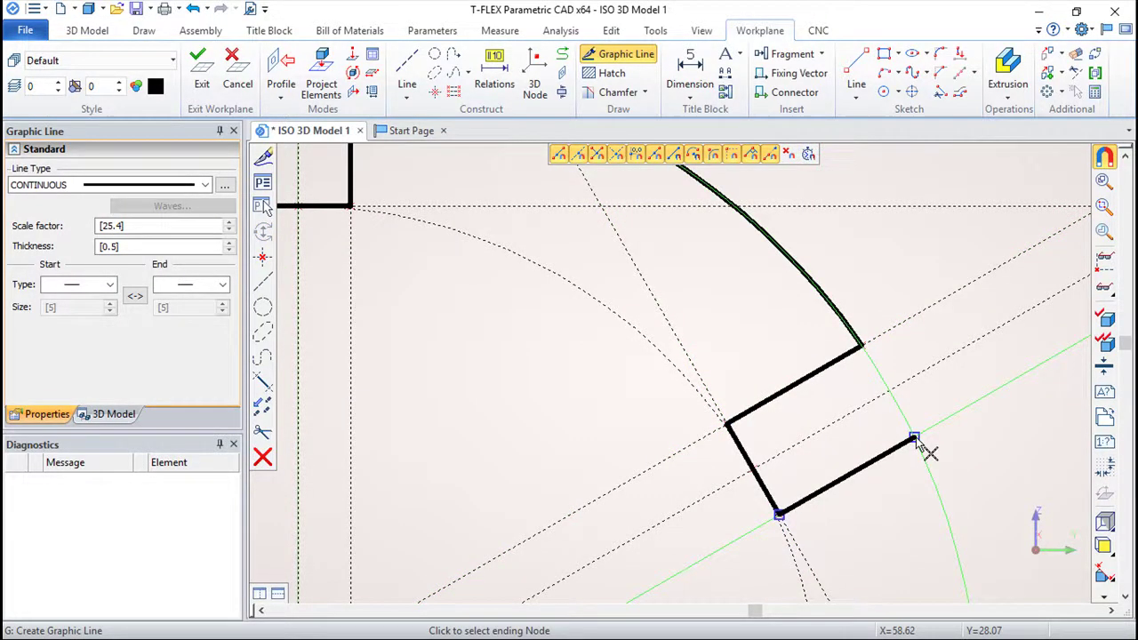
left_click(915, 439)
scroll(911, 443, "down", 1)
scroll(978, 453, "down", 1)
Carry the outer arc to the lower cutout and draw the V from centre to lower left.
middle_click_drag(999, 457, 886, 234)
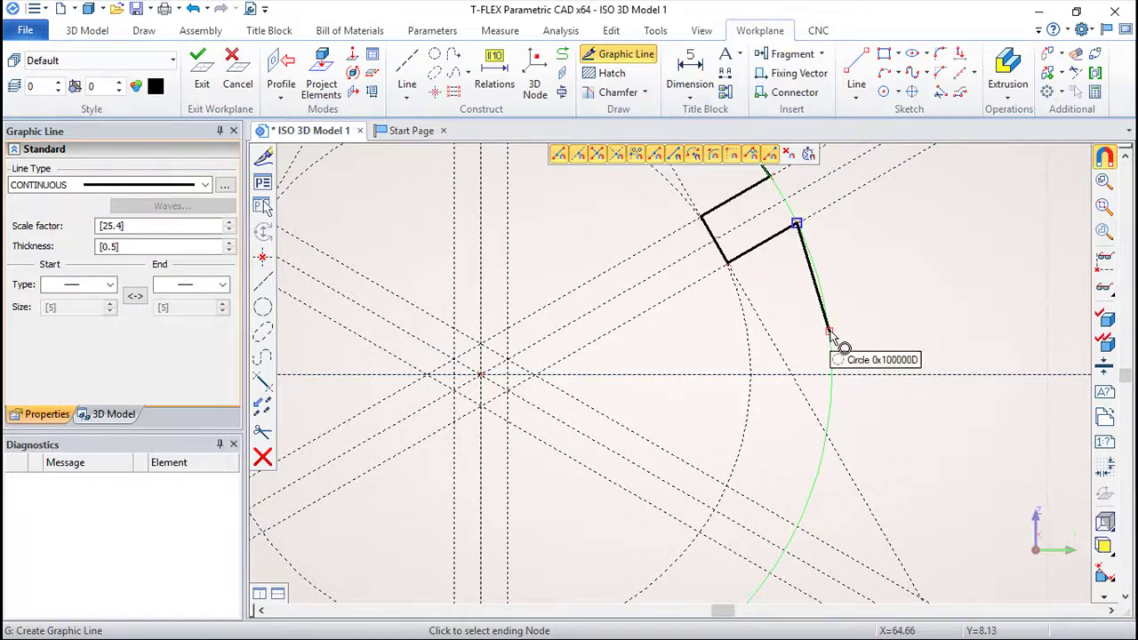
scroll(780, 518, "down", 2)
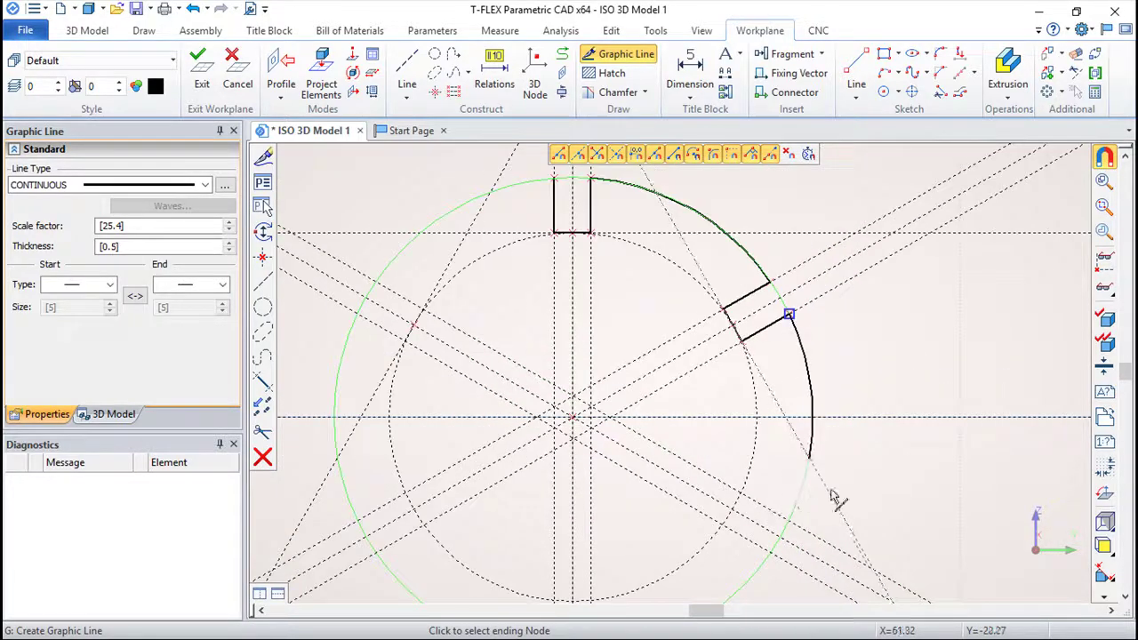
left_click(779, 538)
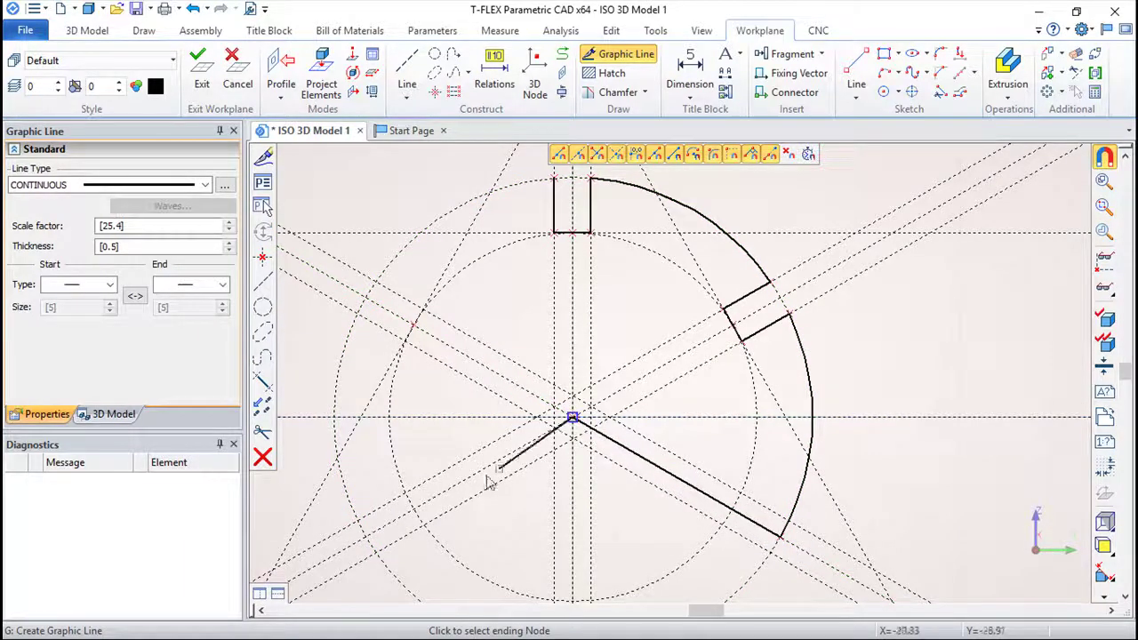
left_click(365, 537)
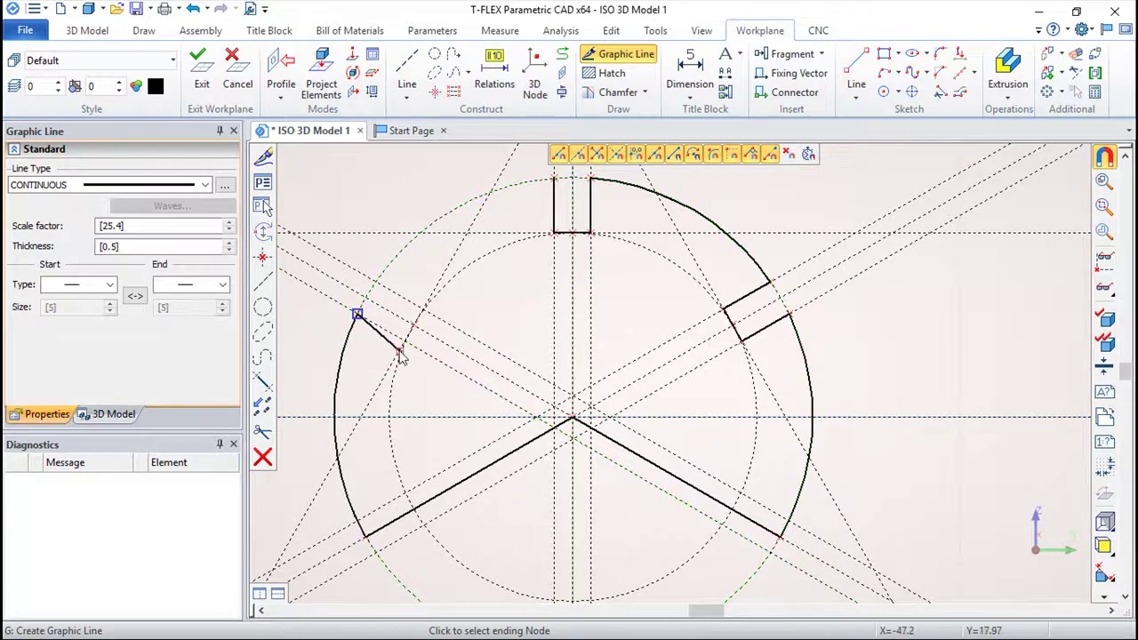
scroll(420, 349, "up", 4)
Trace the left slot and close the outline back at the top slot corner.
left_click(387, 331)
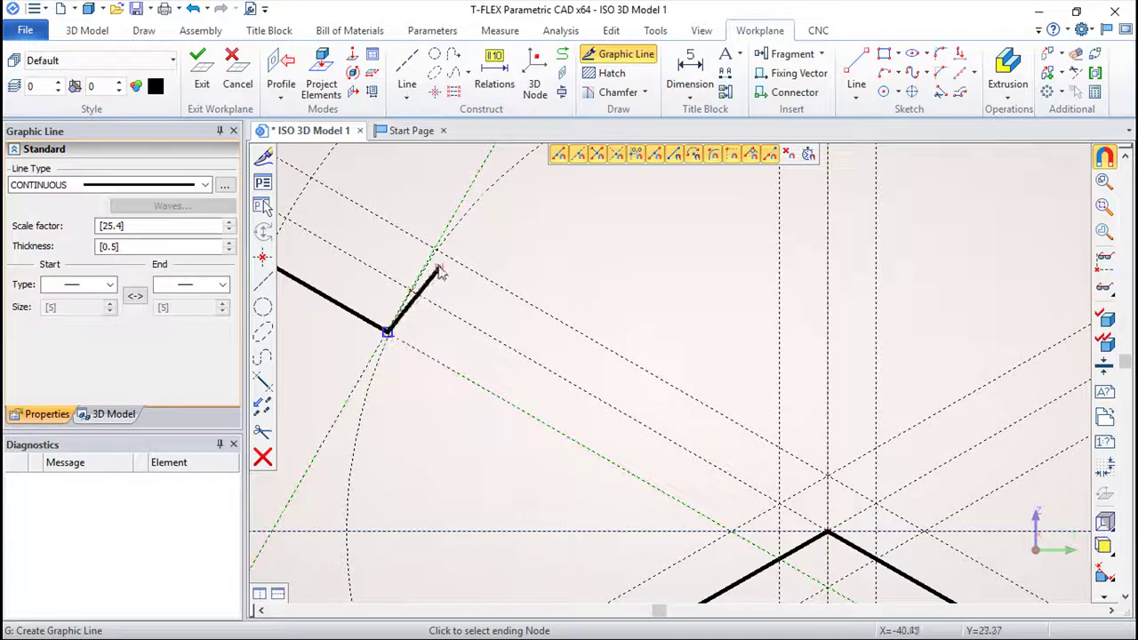
left_click(434, 249)
middle_click_drag(433, 249, 541, 418)
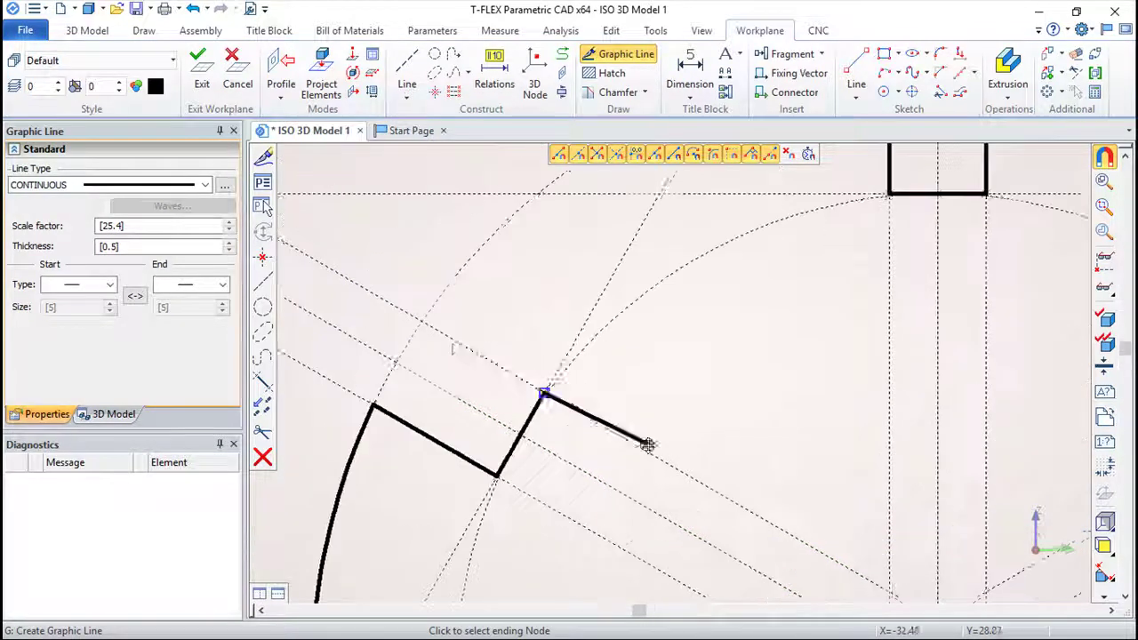
left_click(418, 347)
middle_click_drag(564, 345, 402, 548)
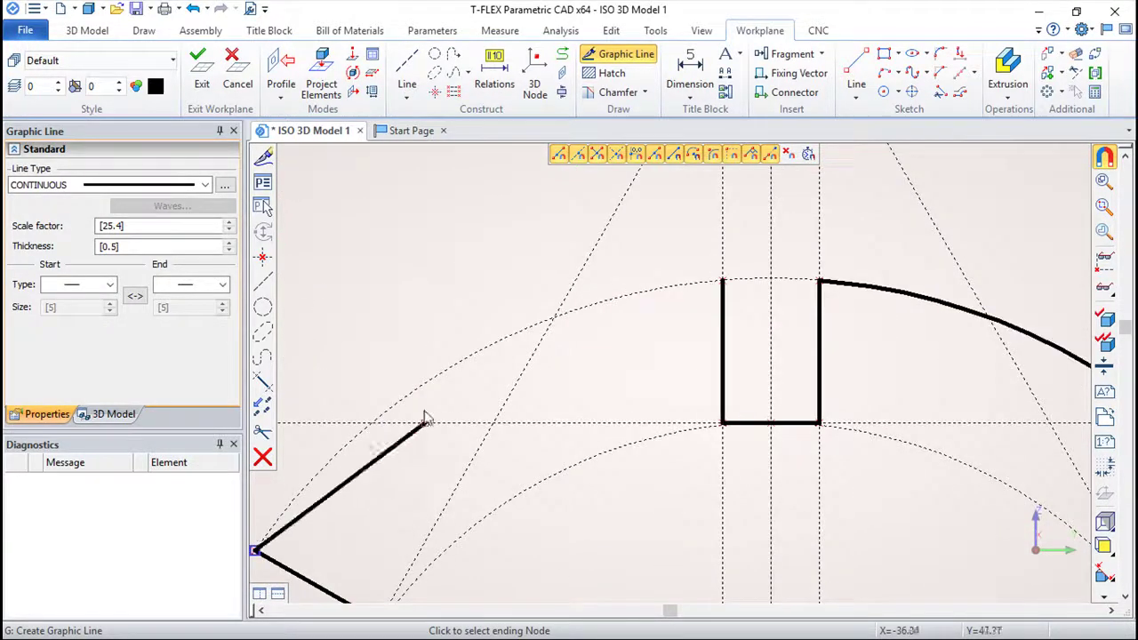
left_click(722, 281)
right_click(630, 358)
scroll(816, 424, "up", 1)
scroll(816, 424, "up", 3)
scroll(816, 425, "down", 2)
scroll(657, 377, "down", 4)
scroll(637, 382, "down", 2)
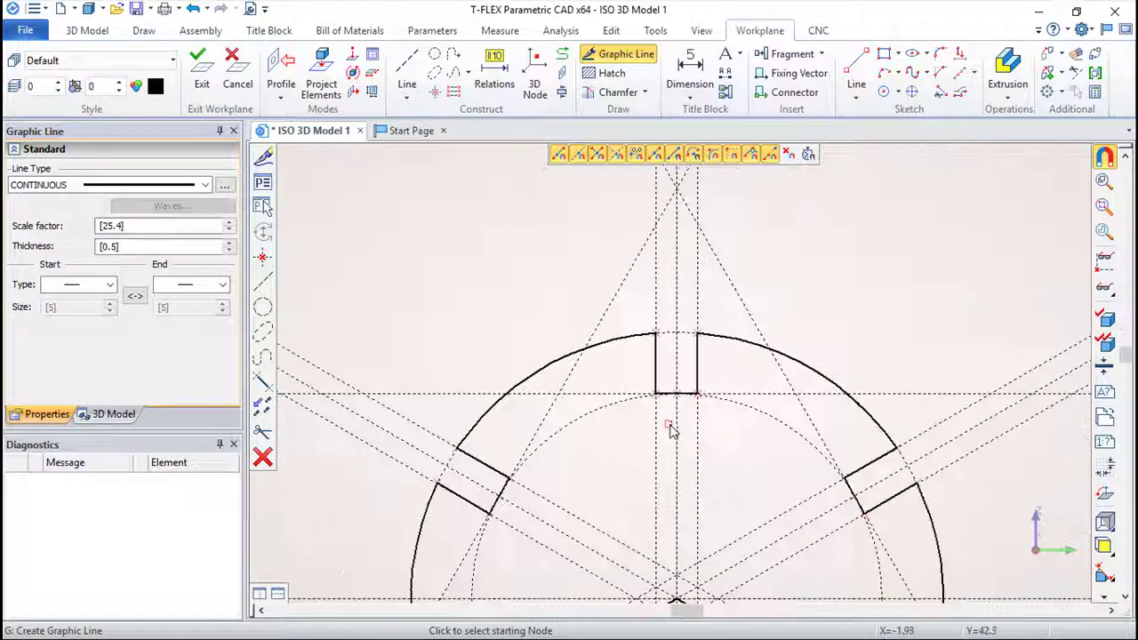
middle_click_drag(671, 430, 640, 255)
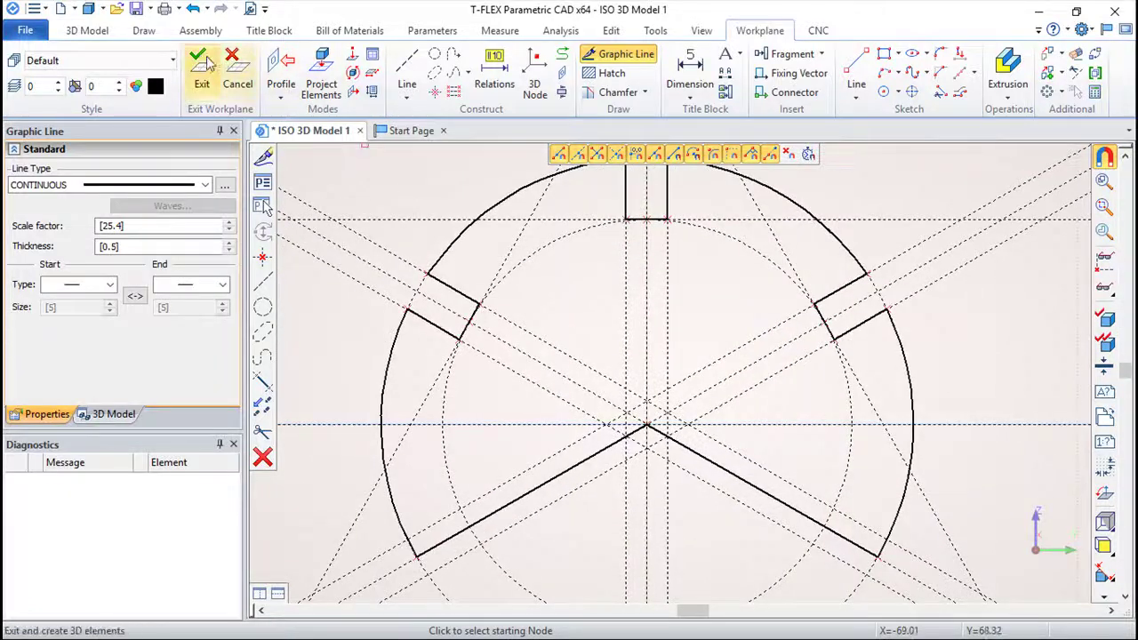
Extrude the slotted flange profile to a length of 25, creating Body_1.
left_click(200, 75)
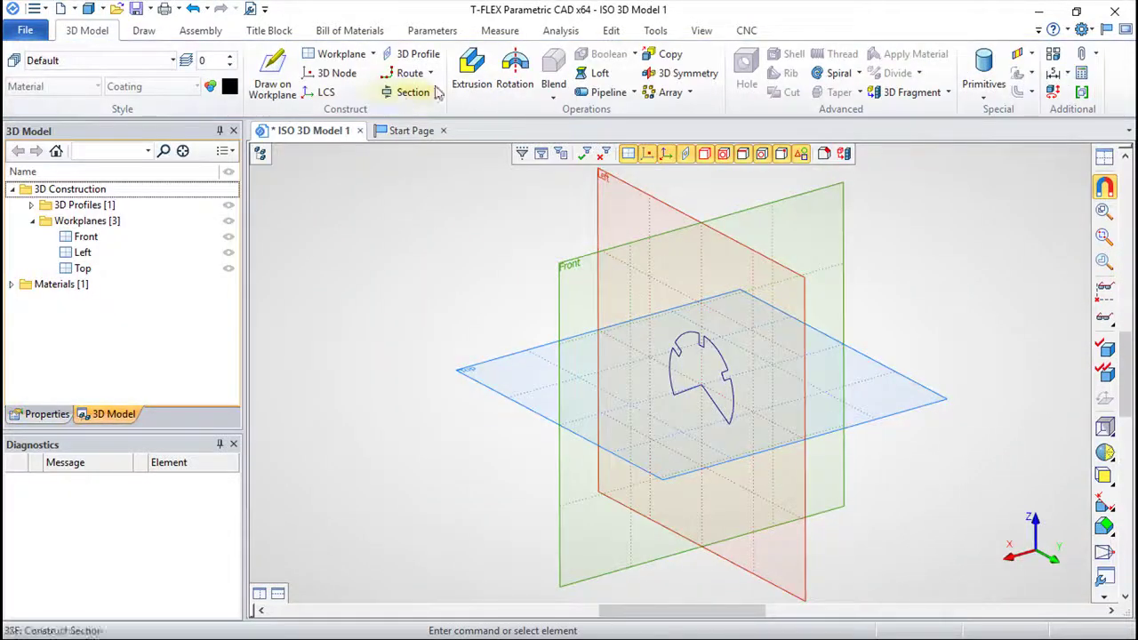
left_click(469, 74)
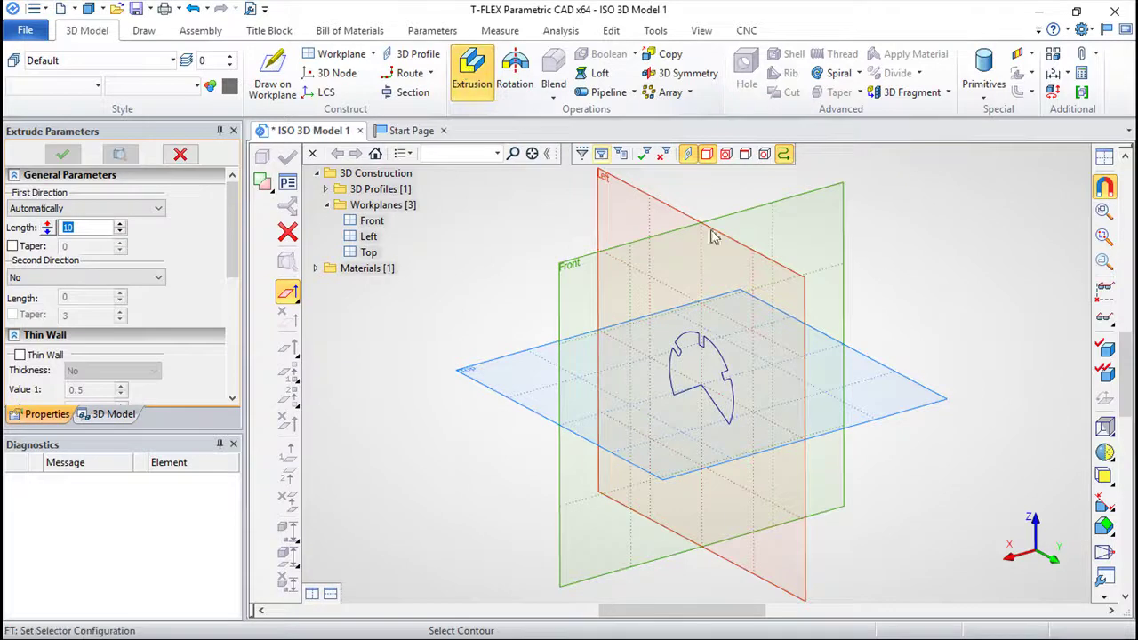
left_click(730, 376)
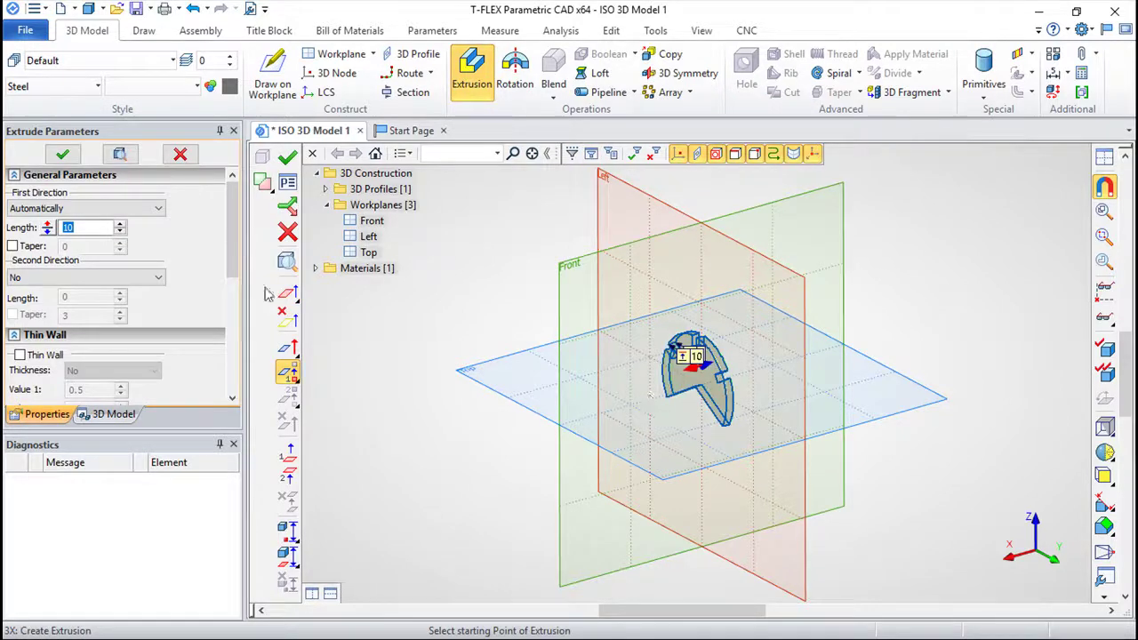
left_click(61, 228)
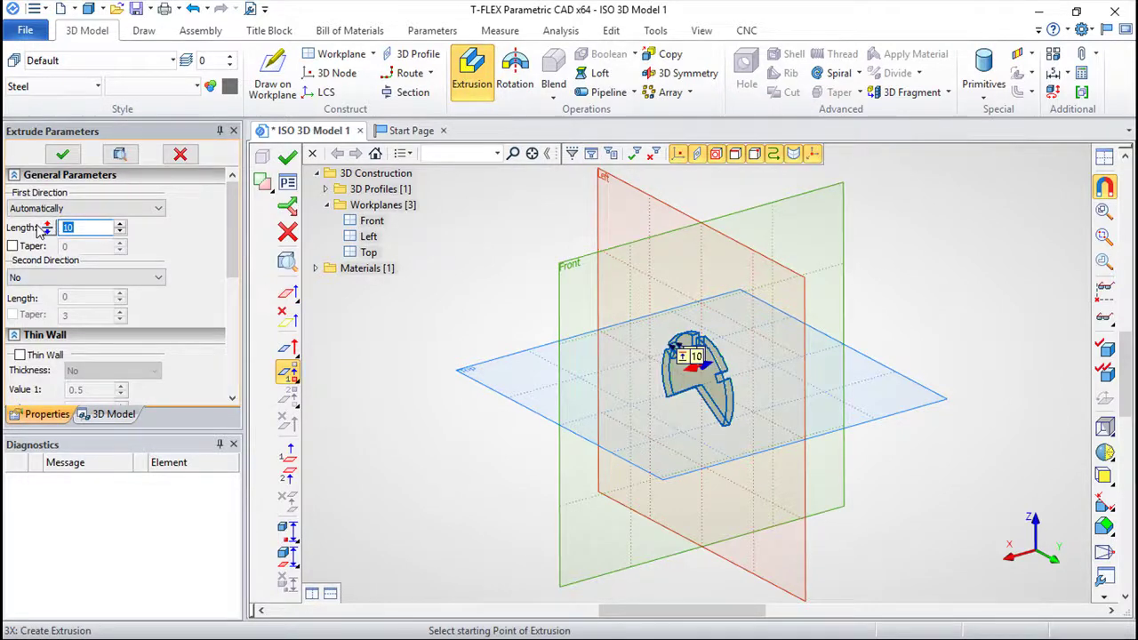
type("2025")
key("Return")
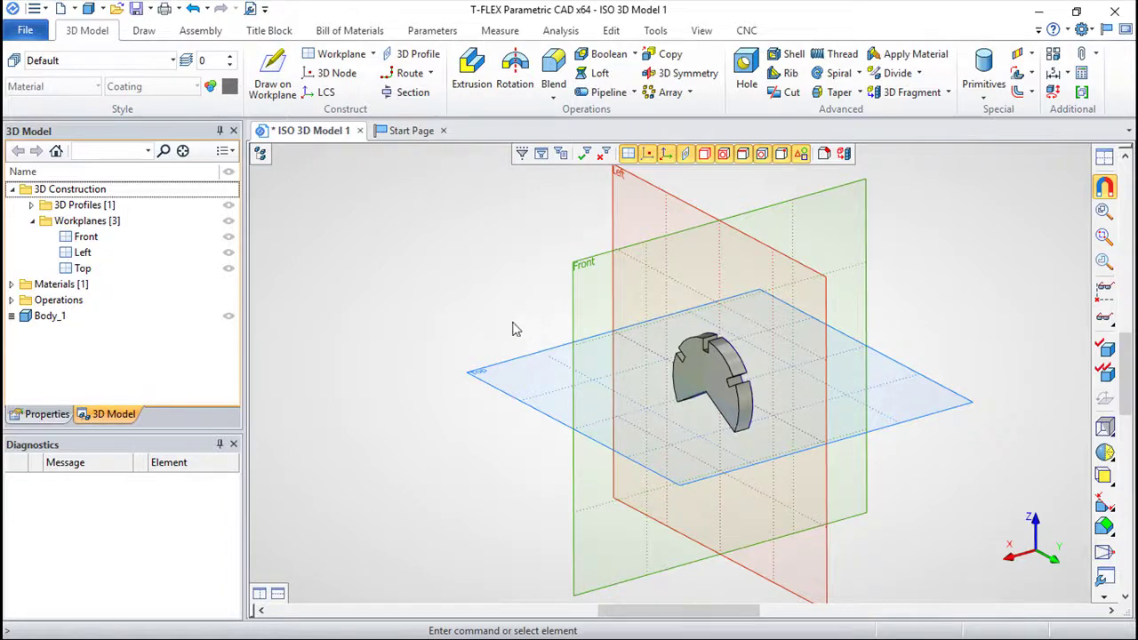
Start a sketch on the flange's front face with crossing construction lines through the centre.
scroll(685, 381, "up", 3)
scroll(690, 373, "up", 2)
right_click(724, 402)
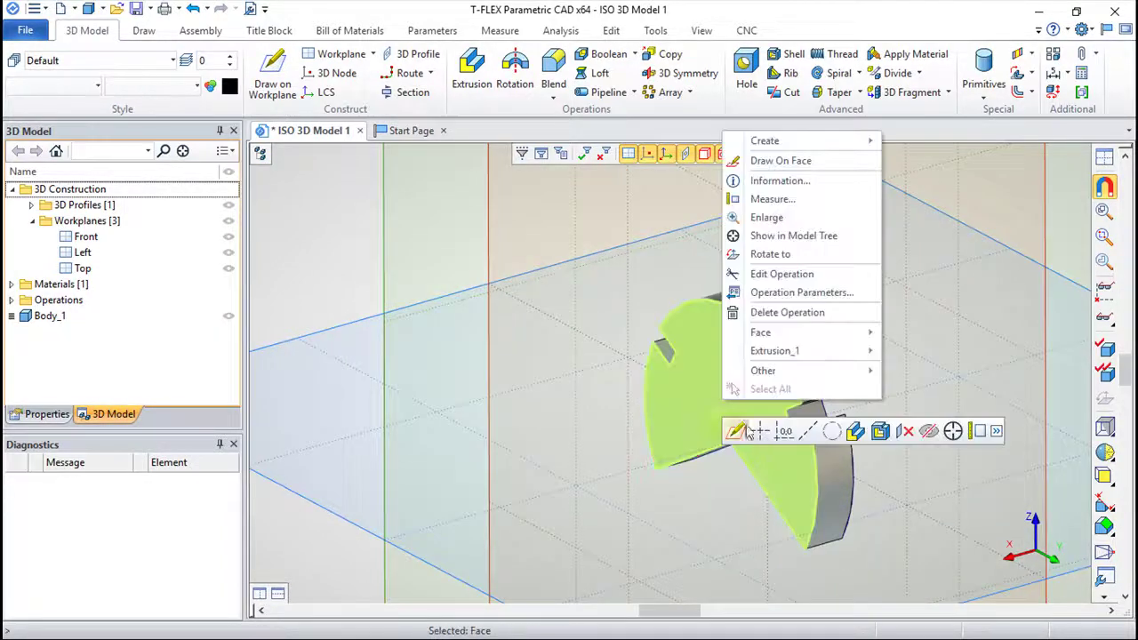
left_click(734, 432)
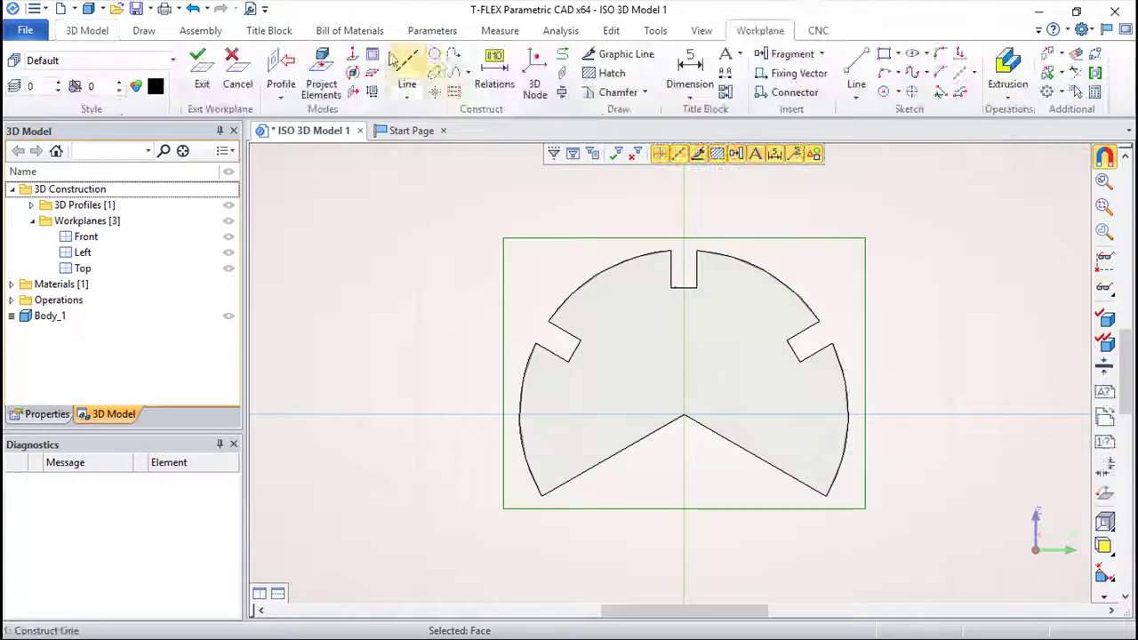
left_click(434, 54)
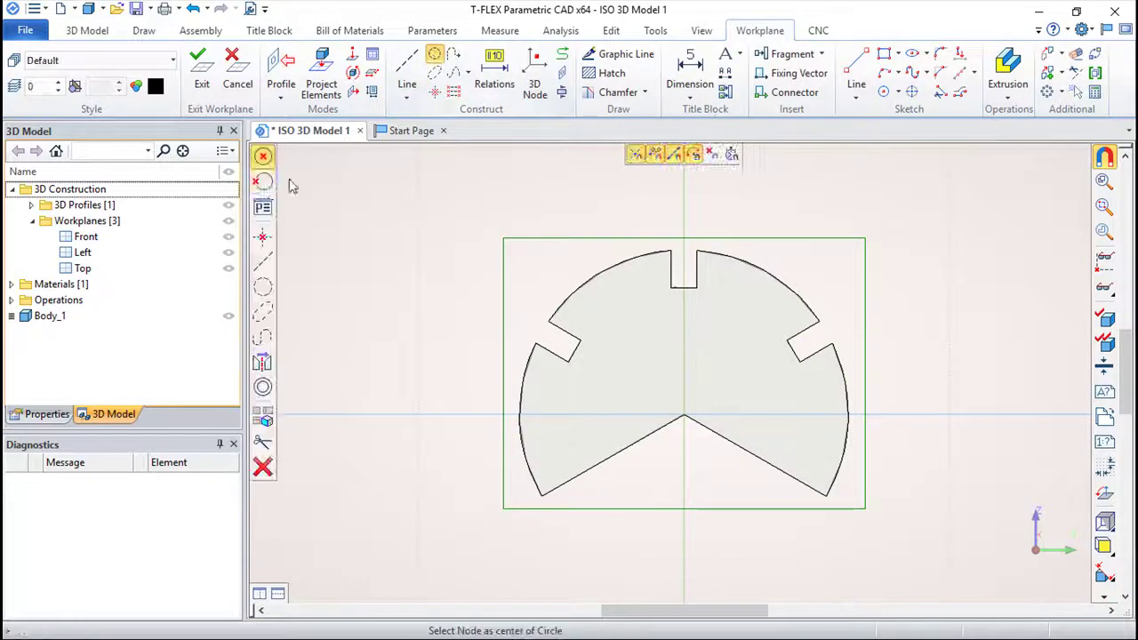
left_click(684, 416)
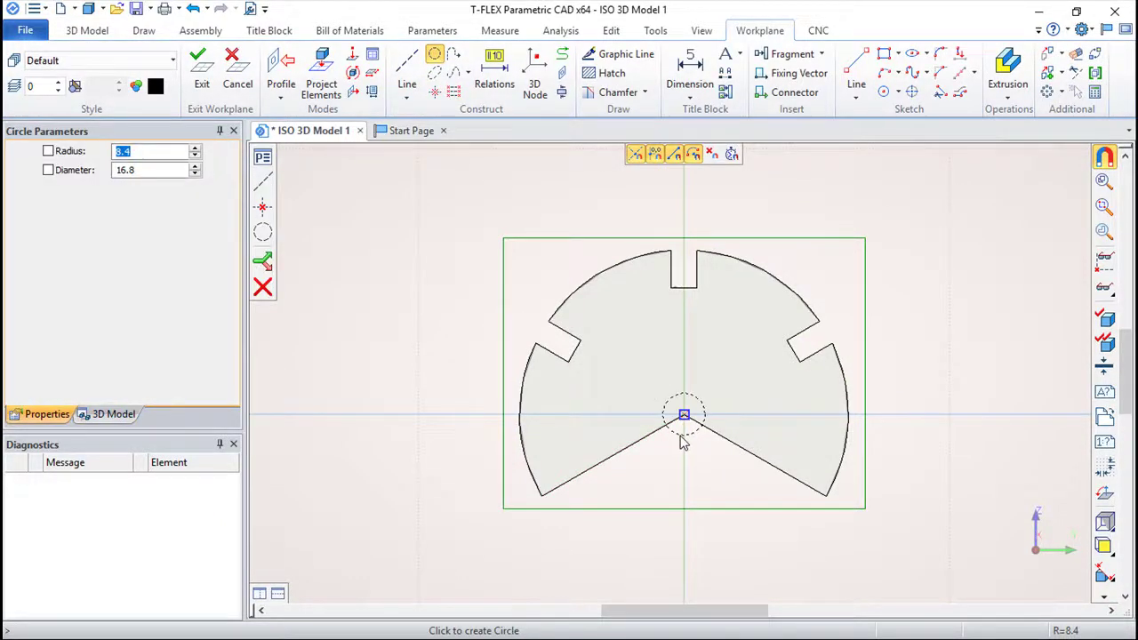
key("Escape")
left_click(406, 70)
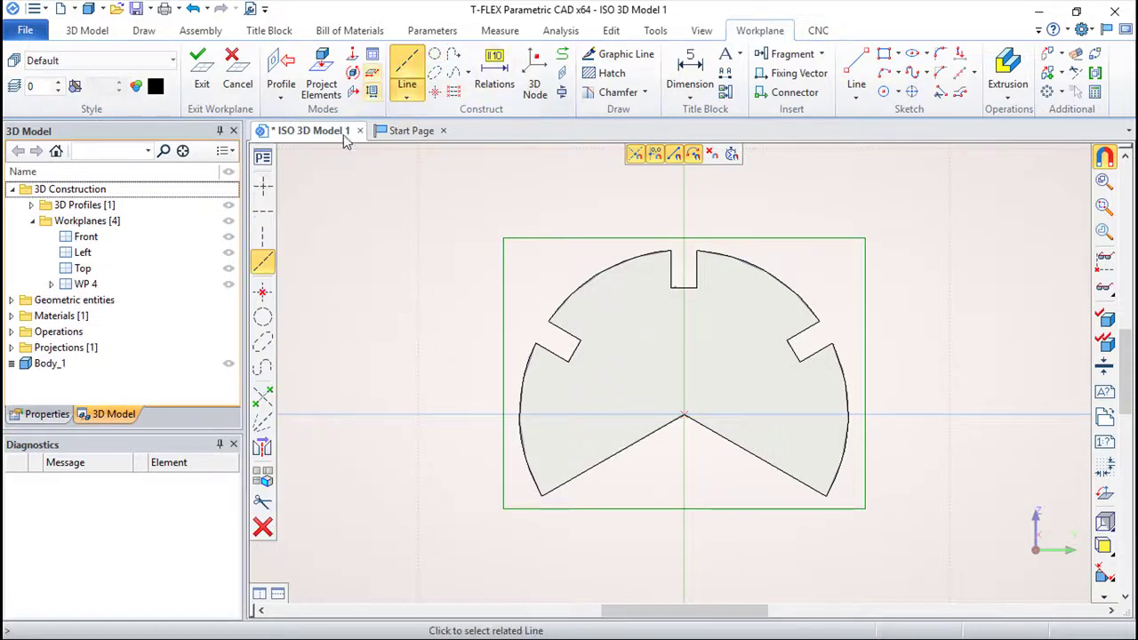
left_click(684, 416)
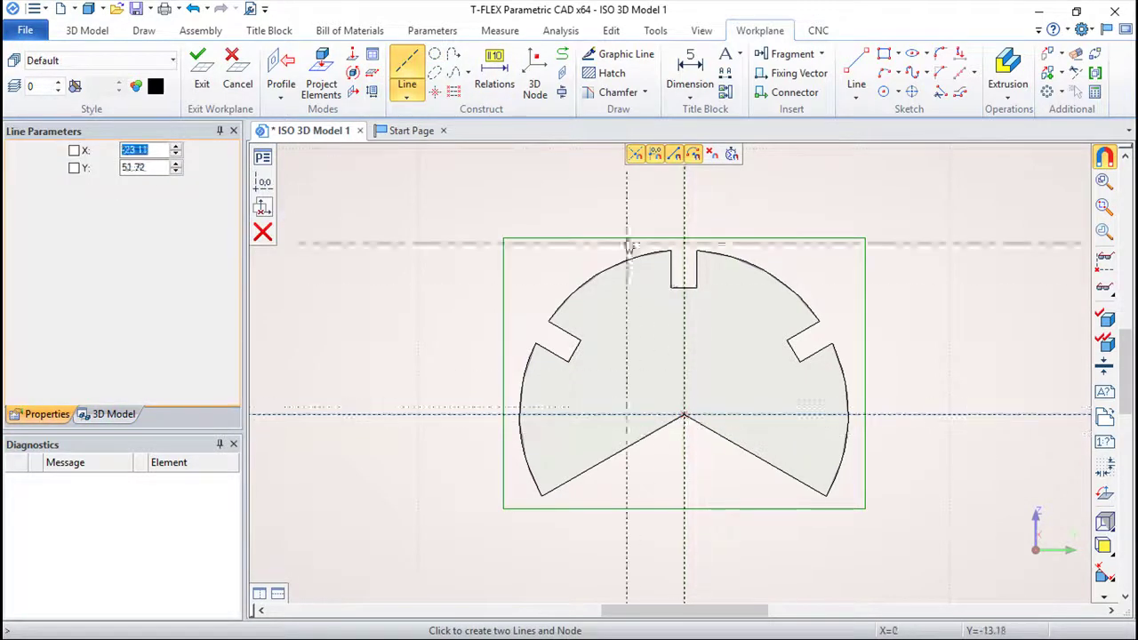
Draw a radius-30 circle centred on the middle node.
left_click(437, 55)
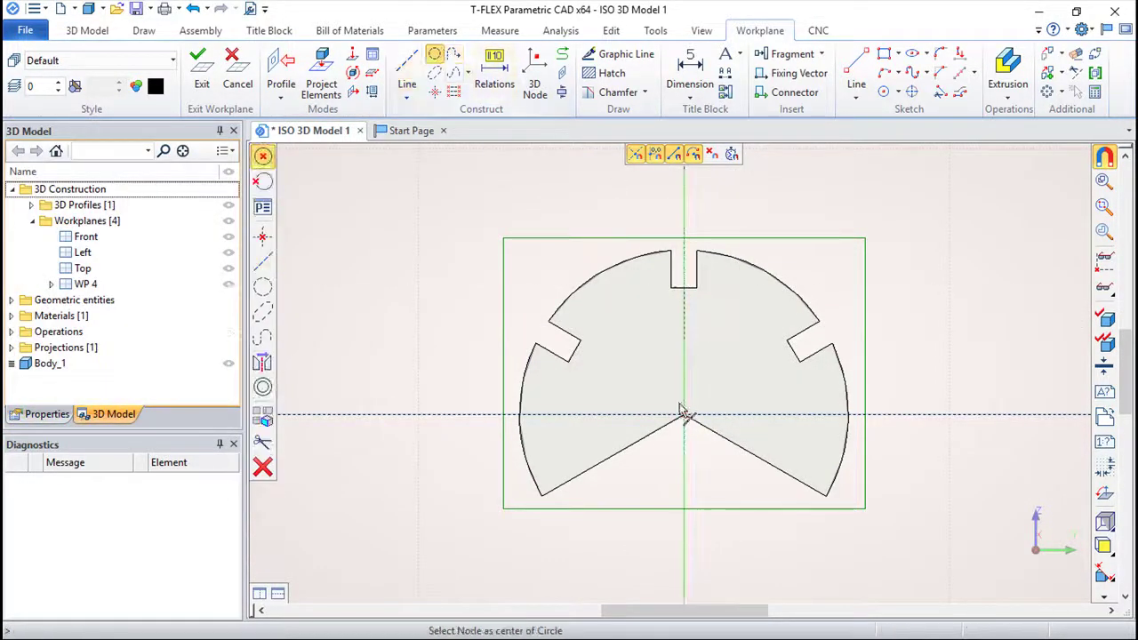
left_click(684, 415)
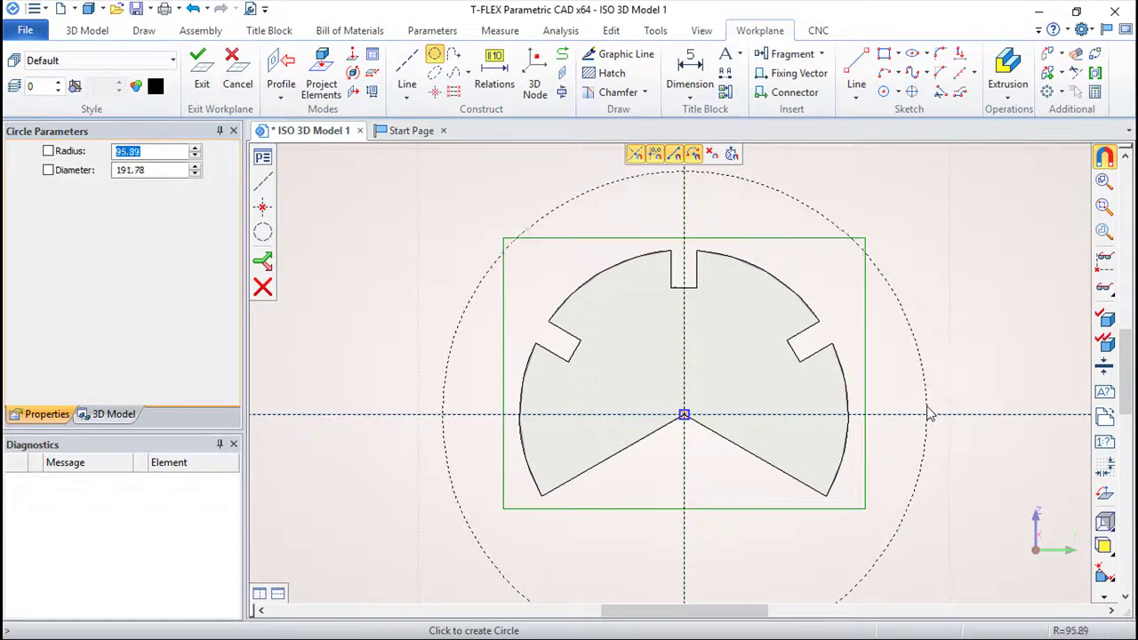
type("30")
key("Return")
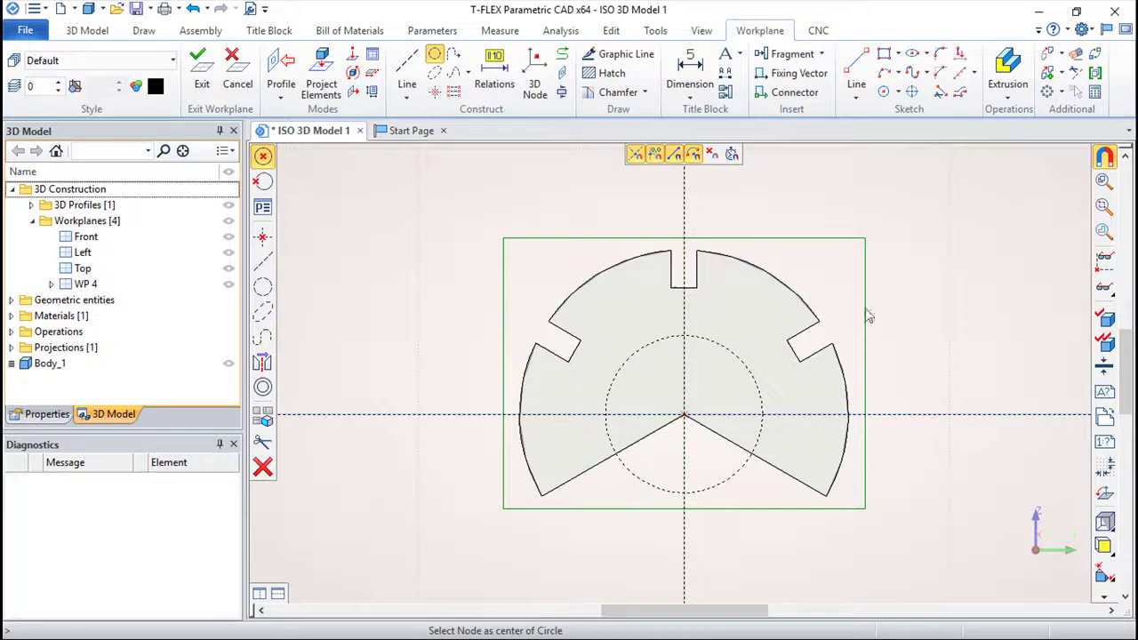
left_click(622, 53)
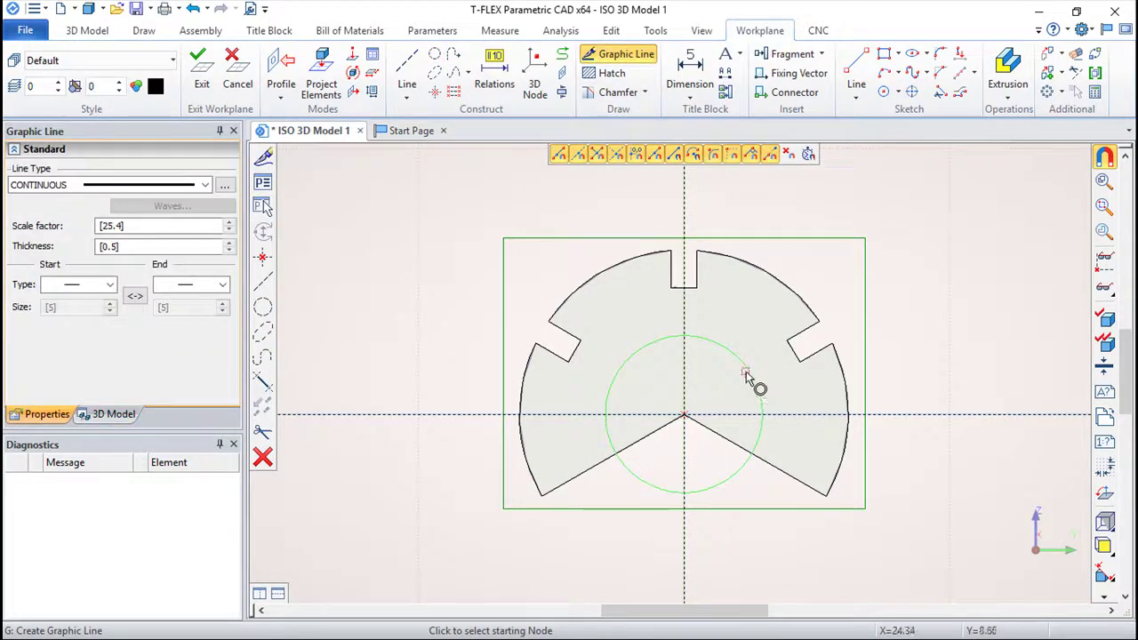
key("Escape")
Extrude the radius-30 circle 64 long with Addition to form the cylindrical boss.
left_click(200, 70)
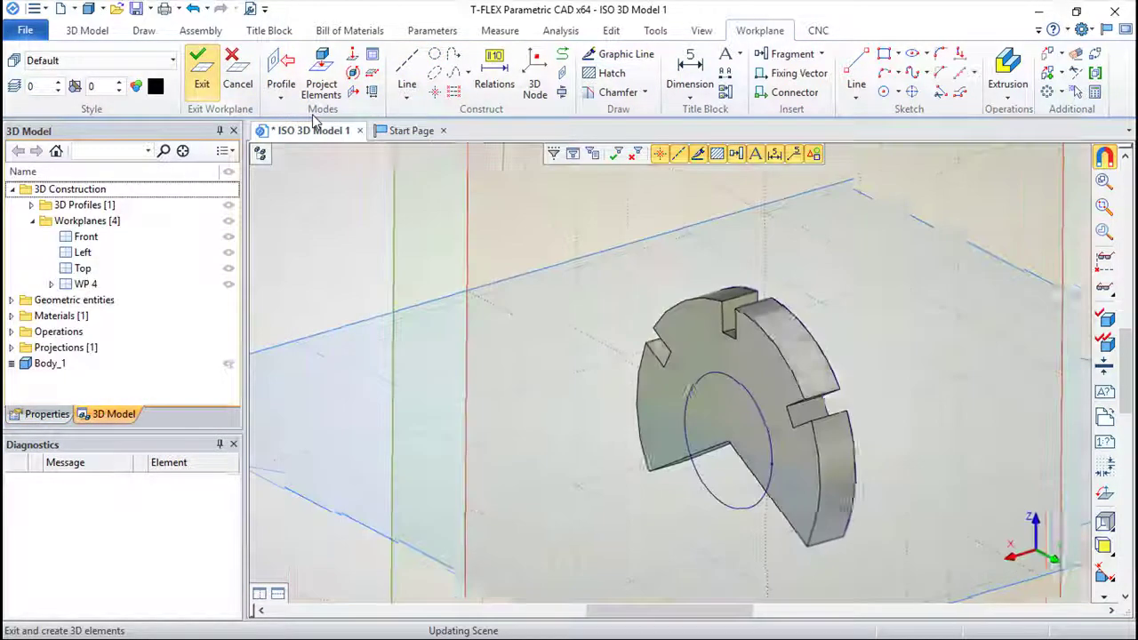
left_click(471, 73)
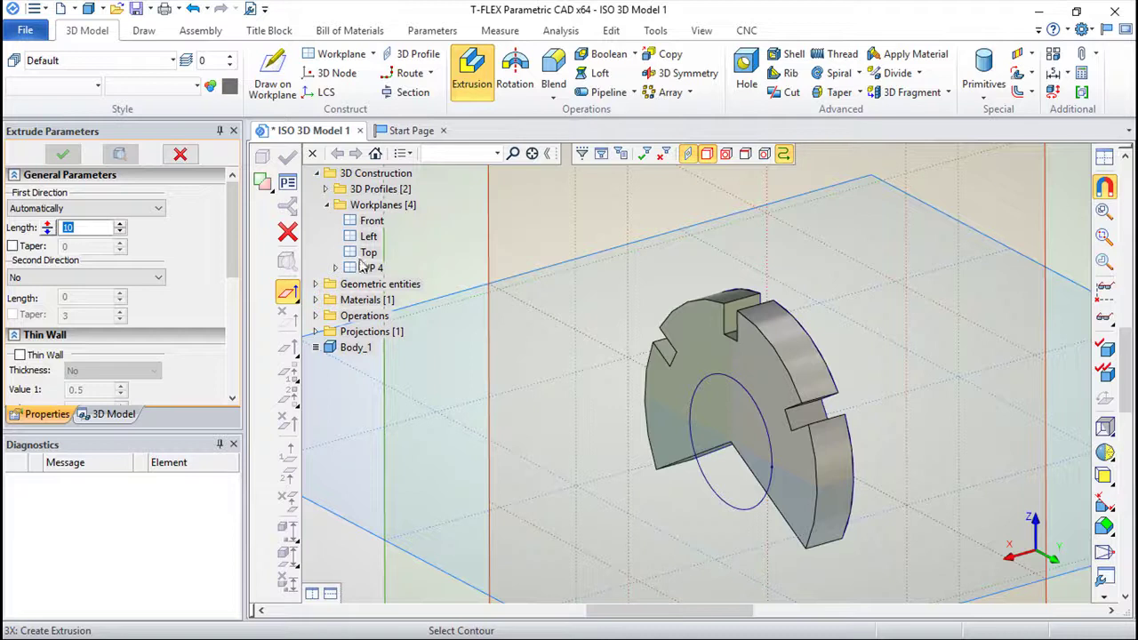
left_click(263, 182)
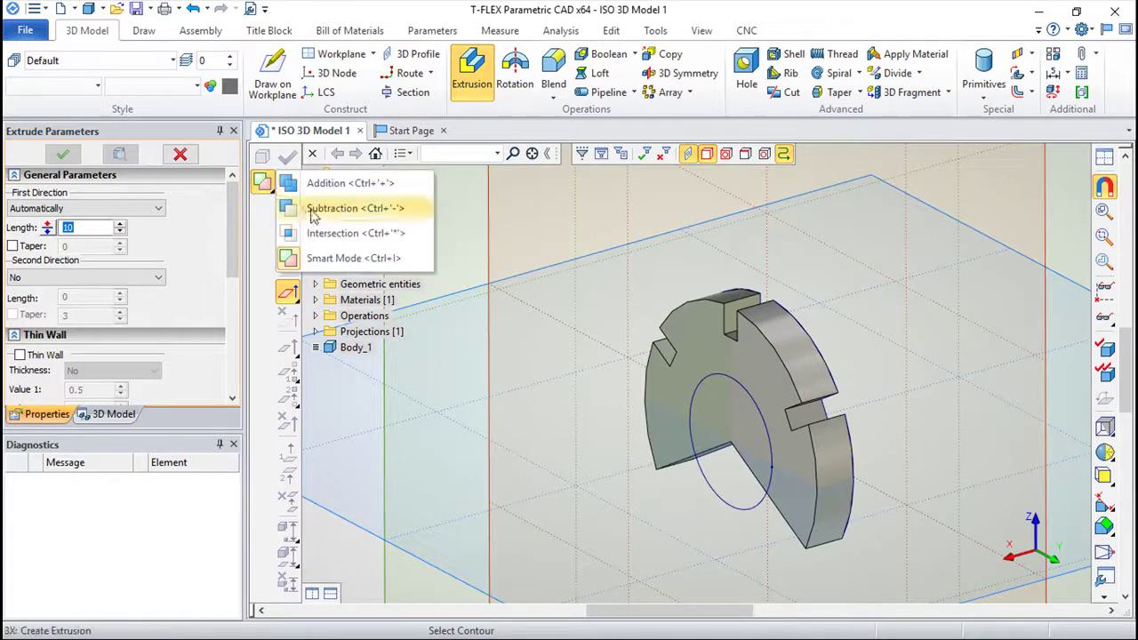
left_click(320, 183)
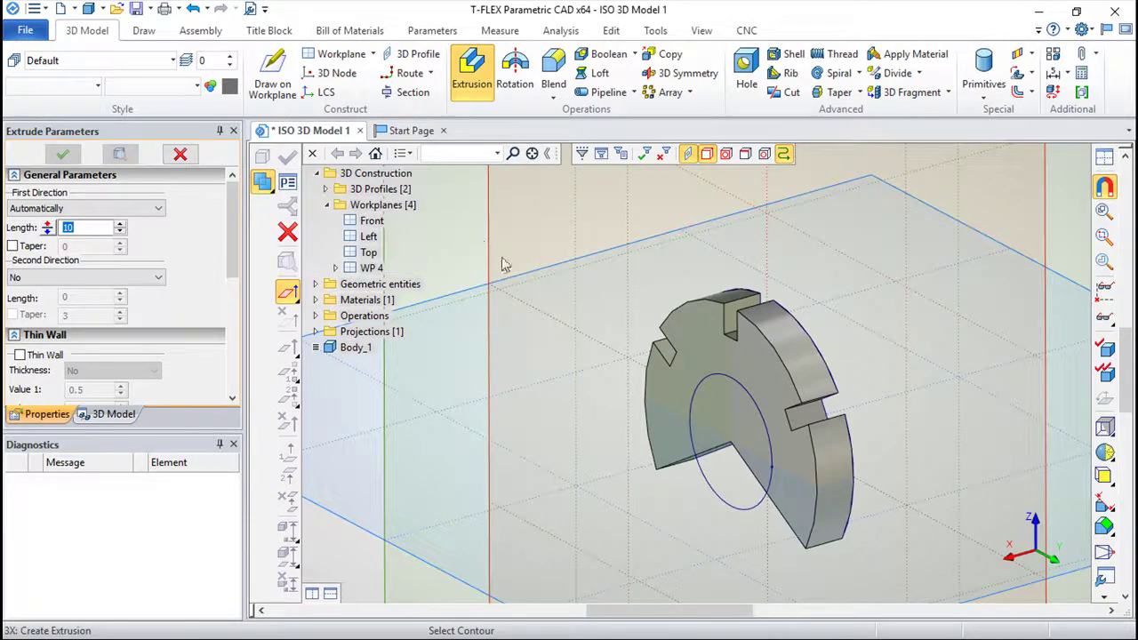
left_click(750, 405)
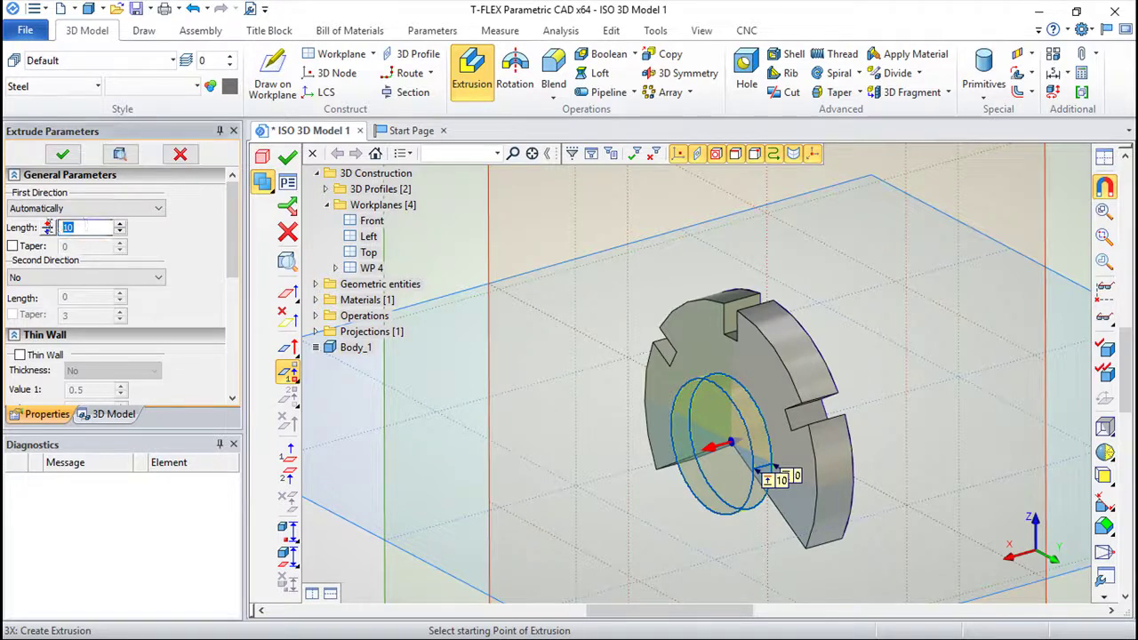
type("64")
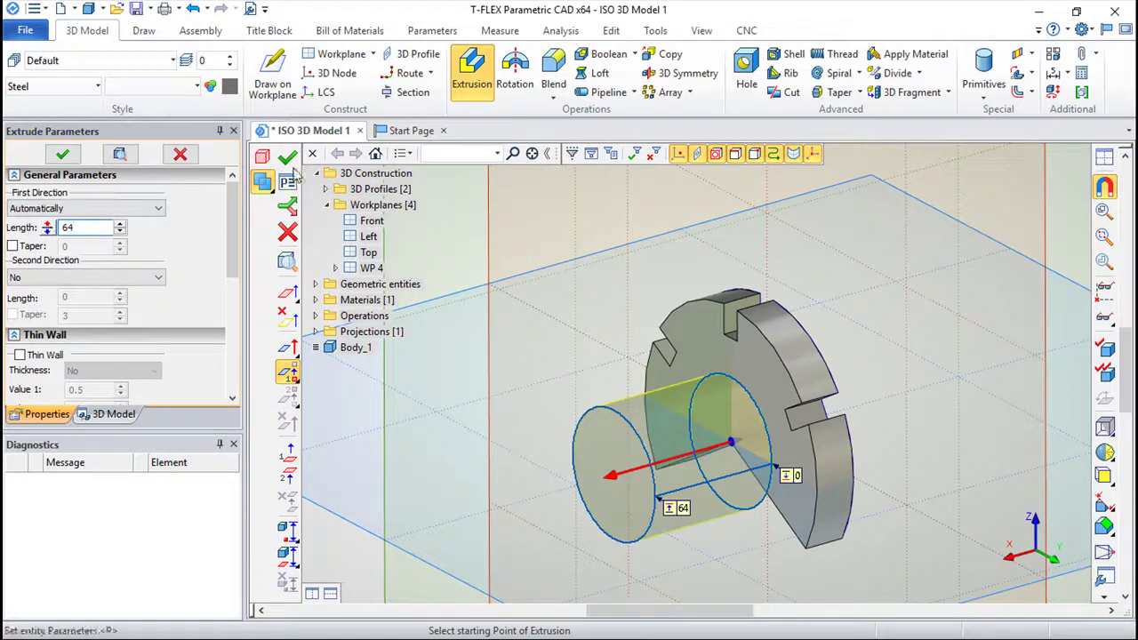
left_click(285, 159)
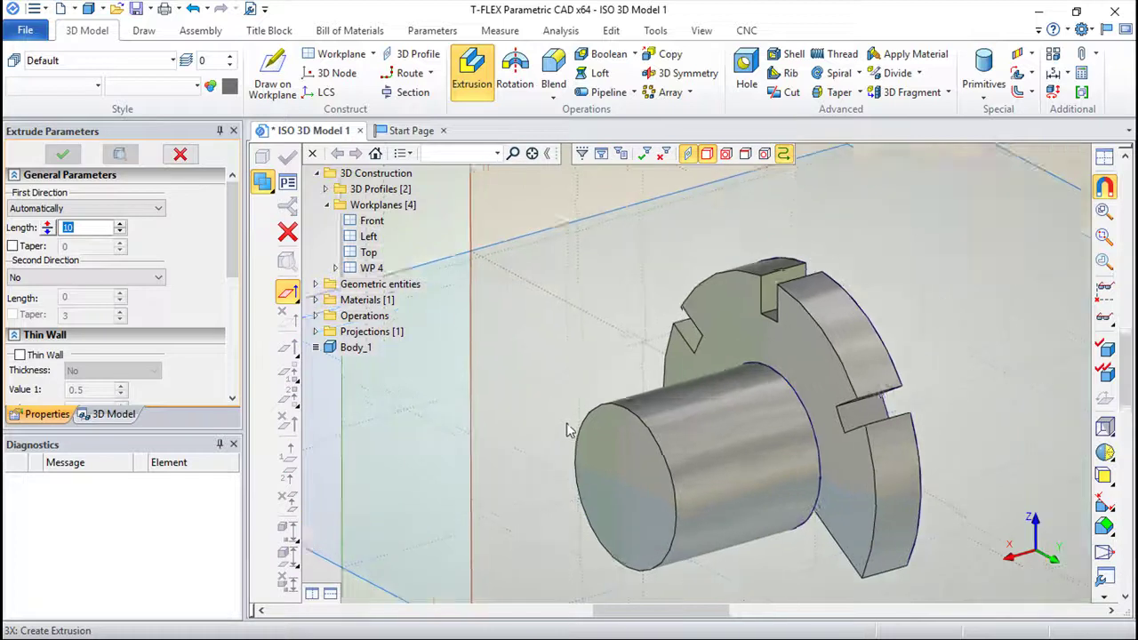
scroll(623, 425, "down", 2)
mouse_move(889, 404)
middle_mouse_down()
mouse_move(815, 359)
mouse_move(851, 359)
middle_mouse_up()
key("Escape")
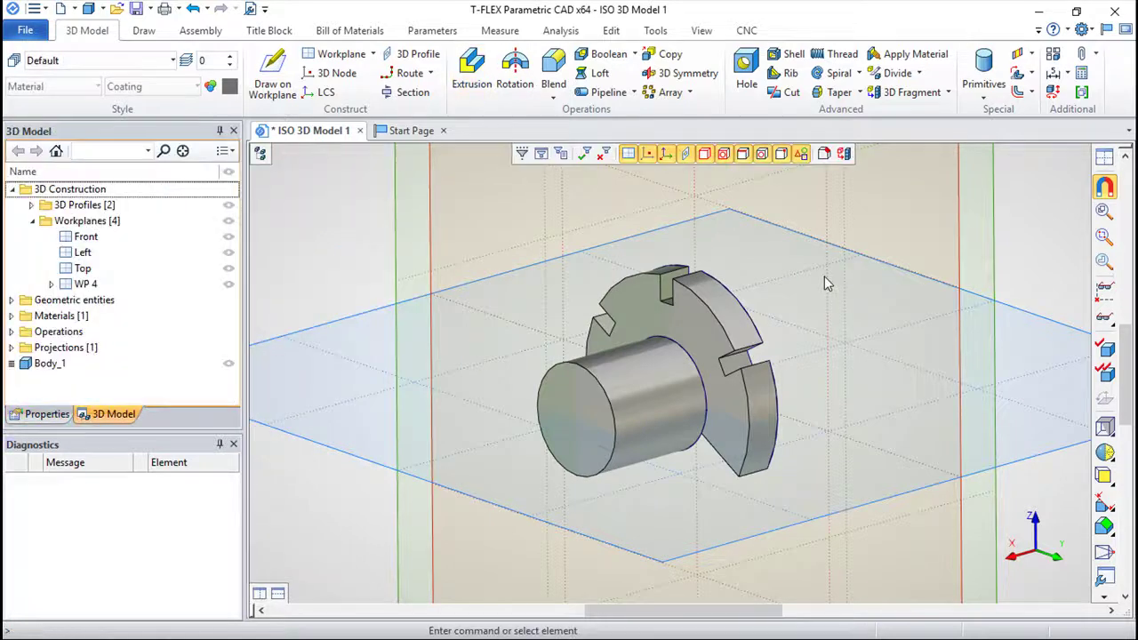
Place a 3D node at the centre of the boss's front circular edge (84, 0, 0).
left_click(622, 239)
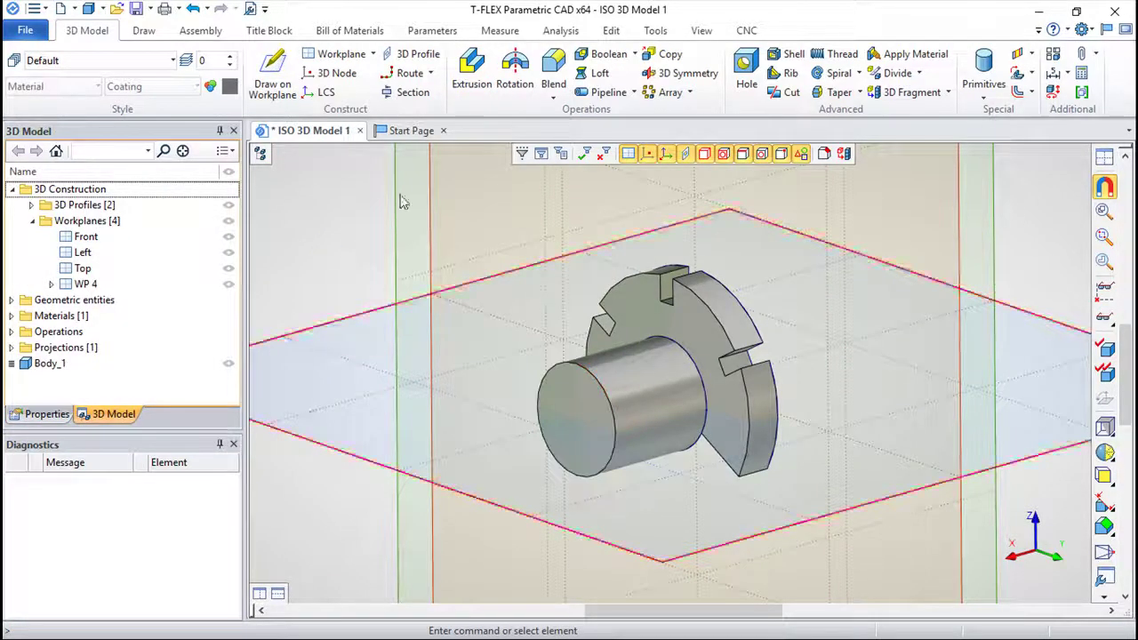
left_click(331, 74)
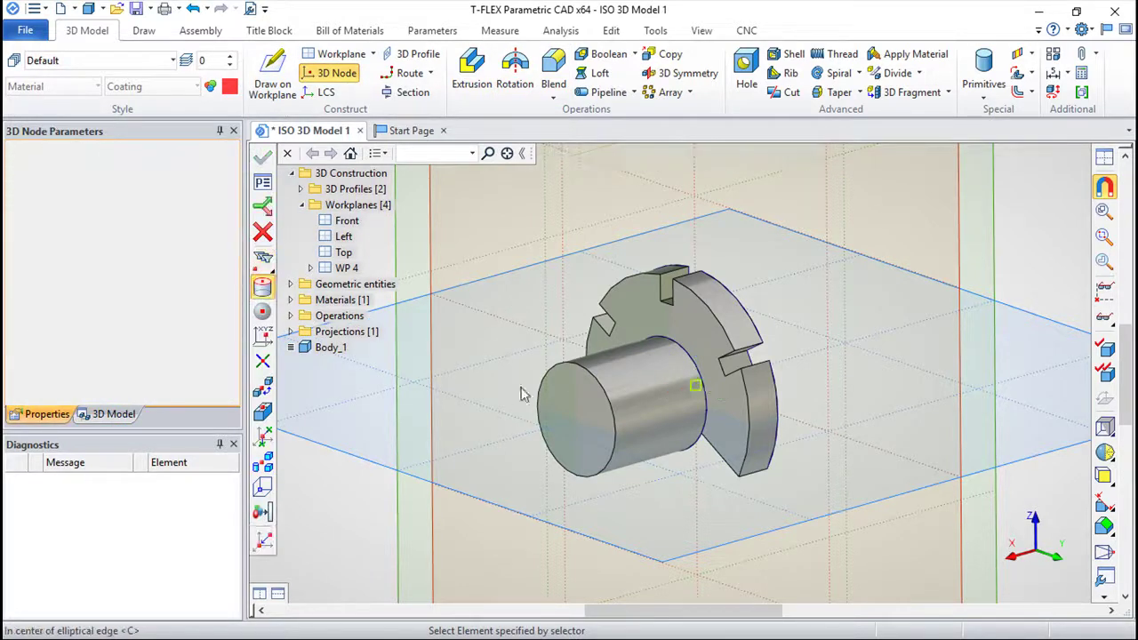
left_click(619, 444)
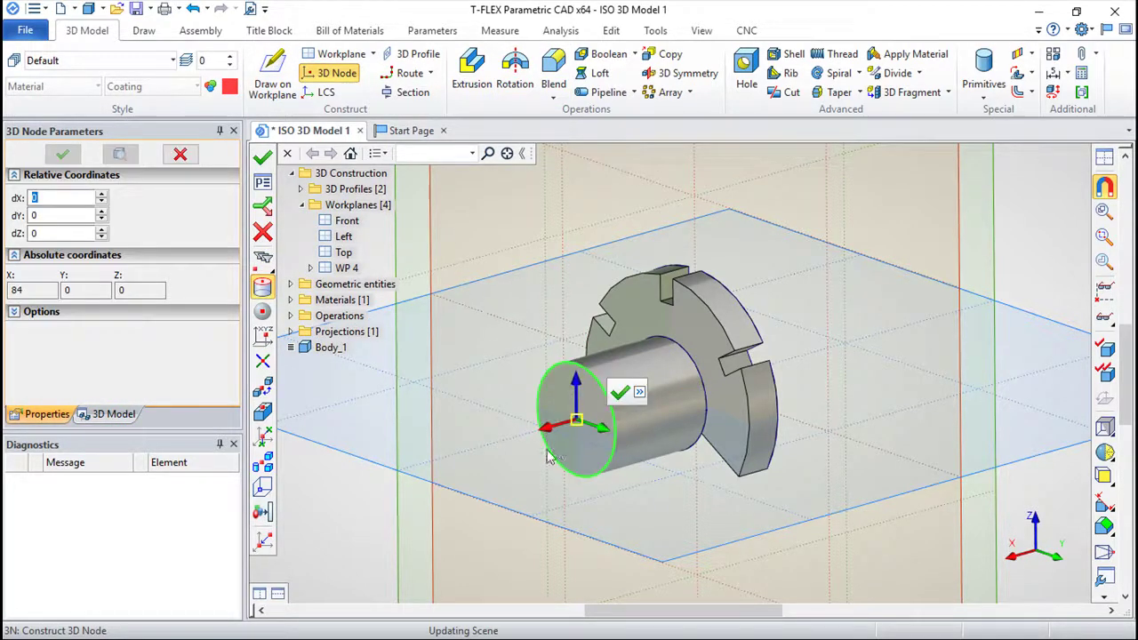
left_click(620, 392)
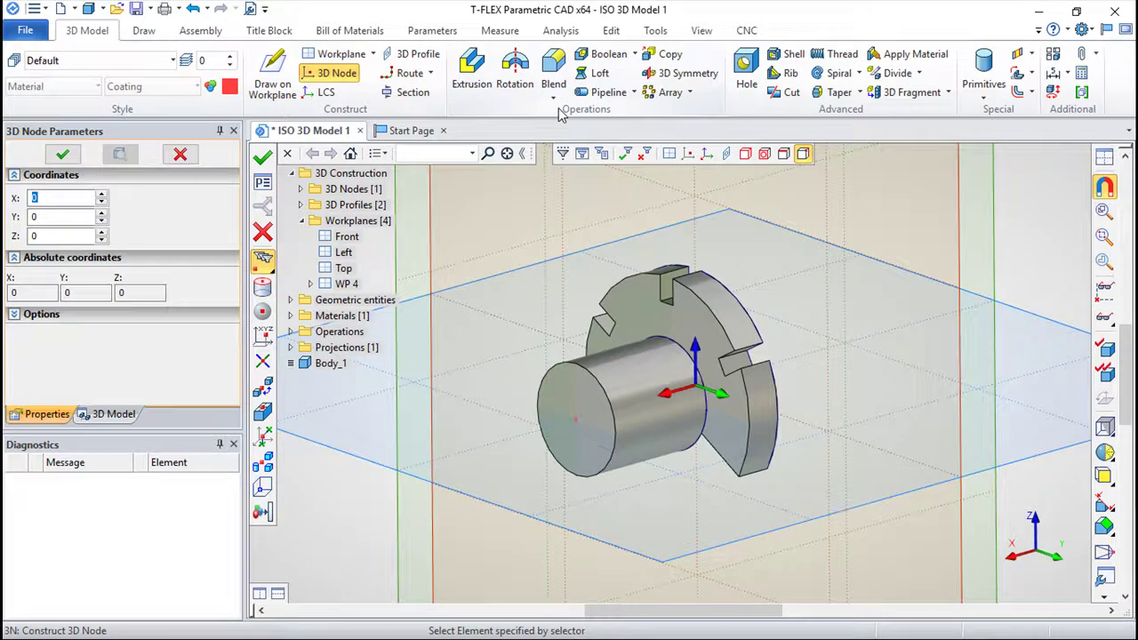
Place a counterbored hole at the boss node: Ø40 counterbore 26 deep, Ø25 bore.
left_click(747, 78)
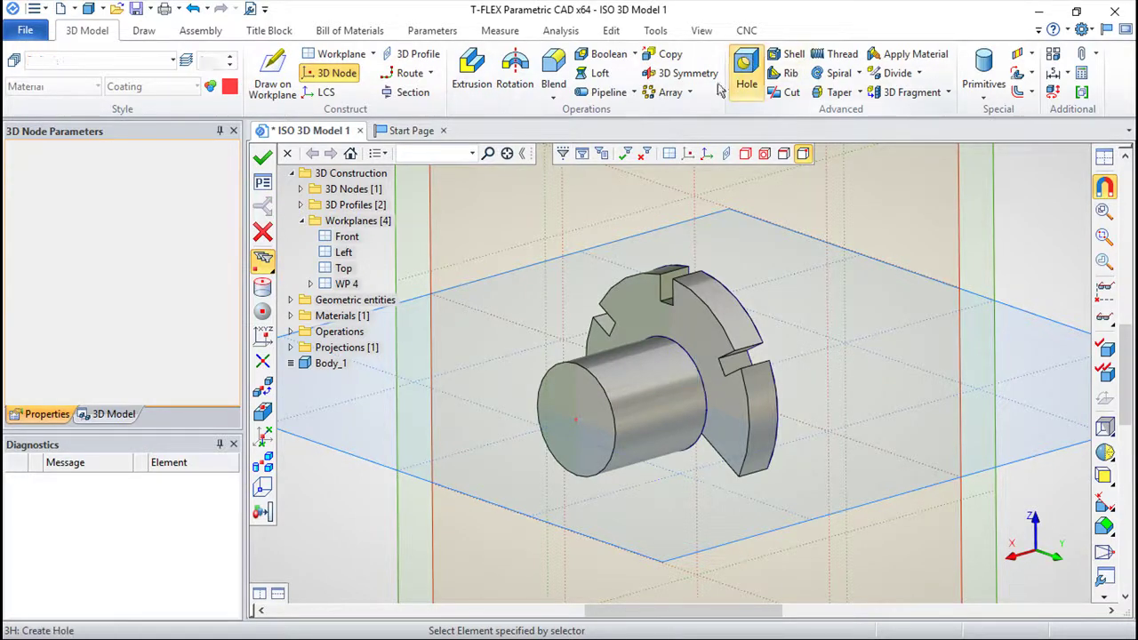
left_click(576, 419)
mouse_move(851, 414)
right_mouse_down()
mouse_move(459, 414)
mouse_move(824, 418)
right_mouse_up()
mouse_move(233, 258)
left_mouse_down()
mouse_move(245, 289)
mouse_move(96, 291)
left_mouse_up()
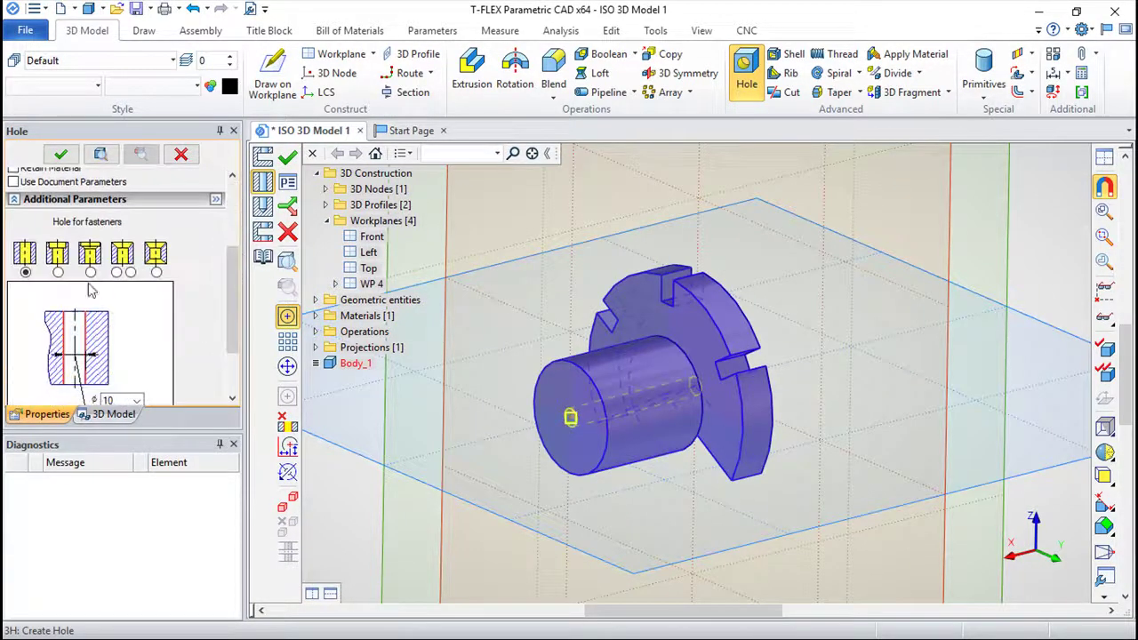
left_click(58, 271)
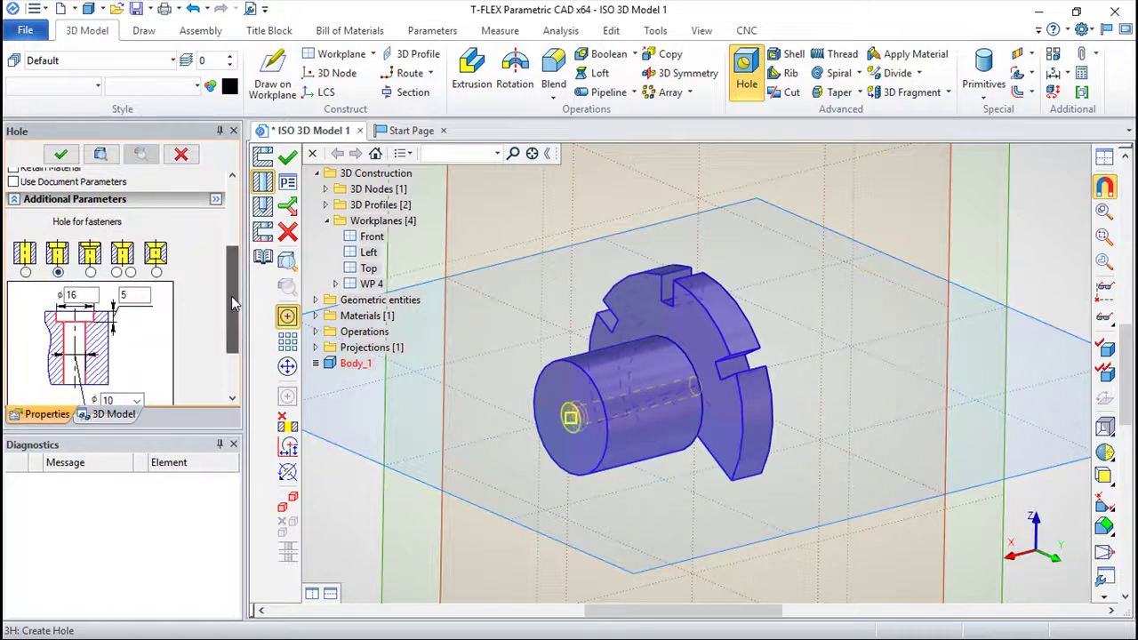
left_click_drag(241, 317, 244, 332)
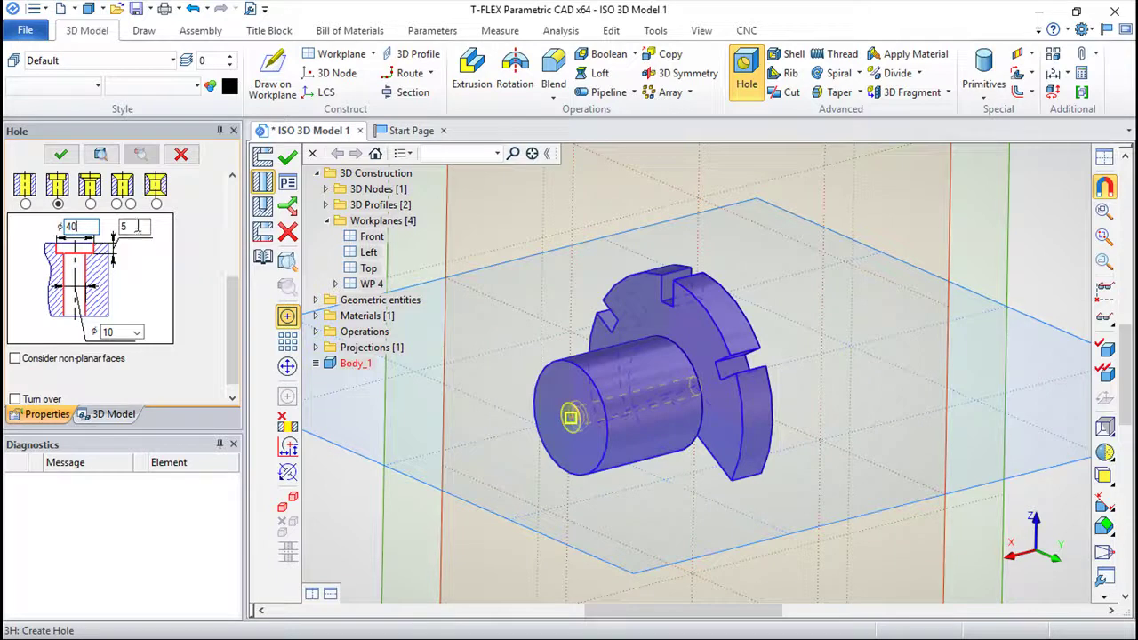
left_click(142, 227)
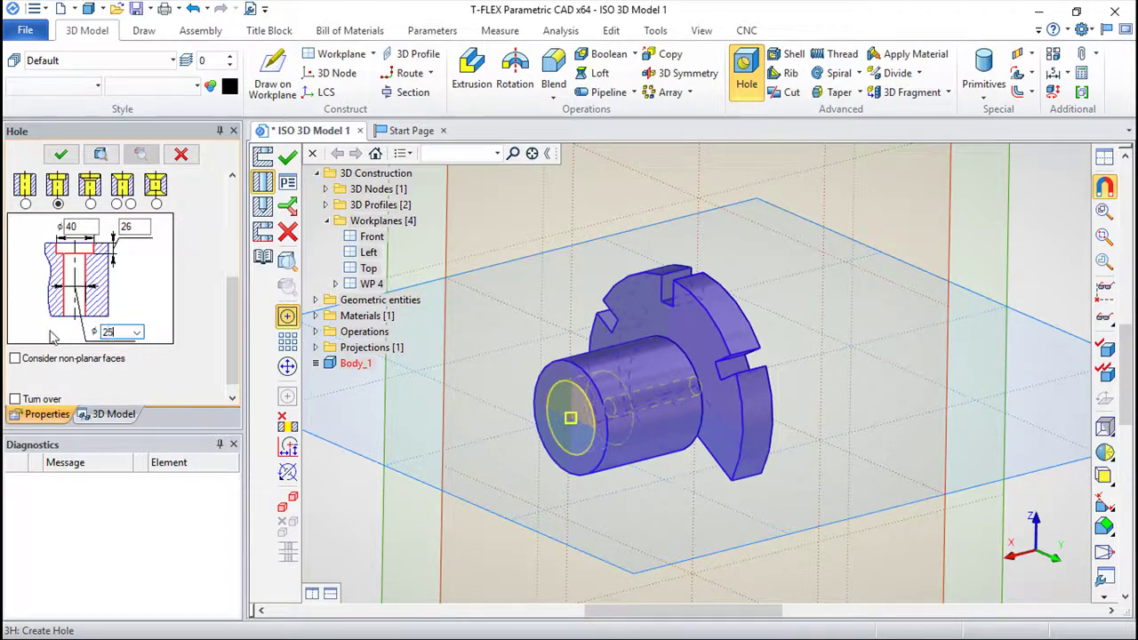
Confirm the counterbored hole, exit the Hole command and start an Edge Blend.
left_click(290, 156)
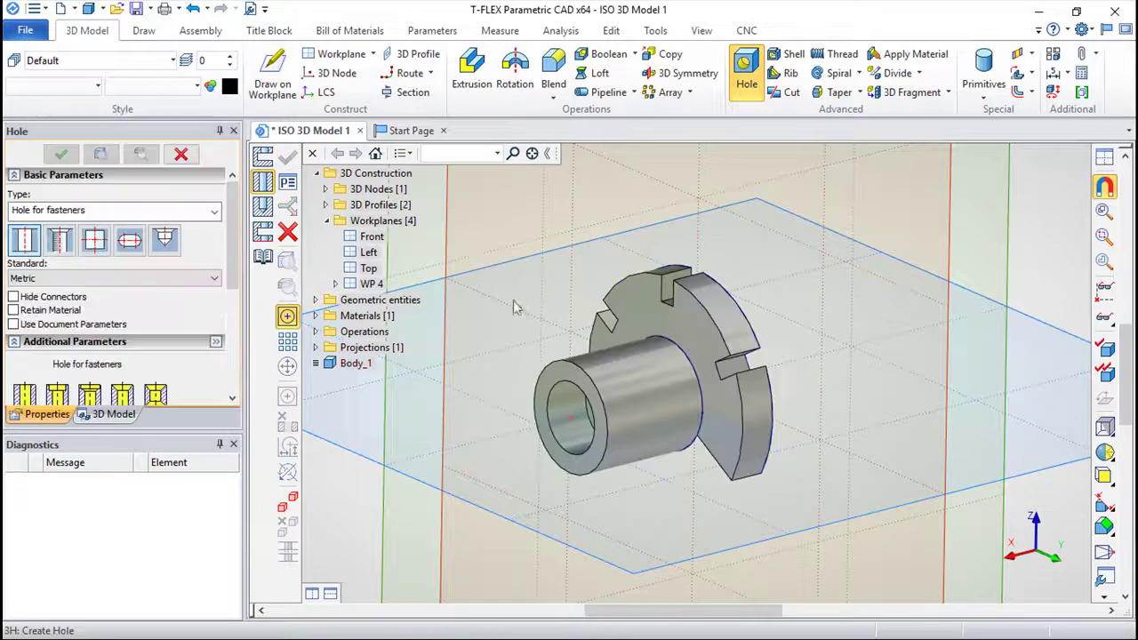
mouse_move(716, 459)
middle_mouse_down()
mouse_move(605, 376)
mouse_move(647, 495)
mouse_move(854, 363)
mouse_move(622, 435)
middle_mouse_up()
scroll(654, 505, "up", 3)
mouse_move(654, 504)
middle_mouse_down()
mouse_move(737, 465)
mouse_move(719, 465)
mouse_move(524, 259)
middle_mouse_up()
key("Escape")
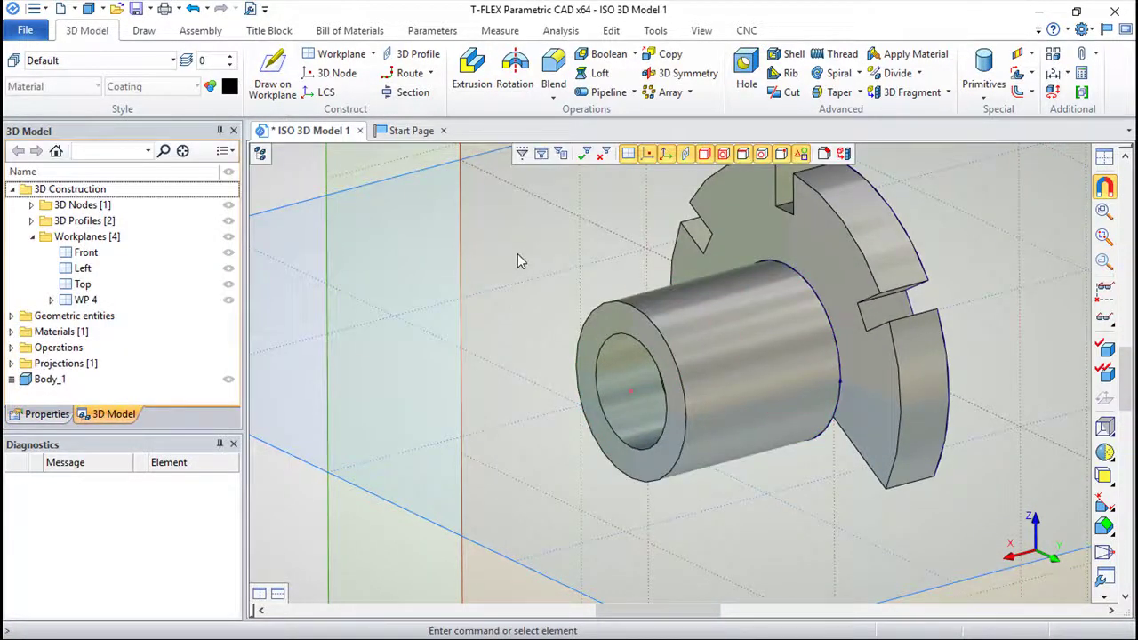
left_click(552, 85)
Chamfer the boss's front outer edge by Length+Angle: length 12 at 30°.
left_click(619, 320)
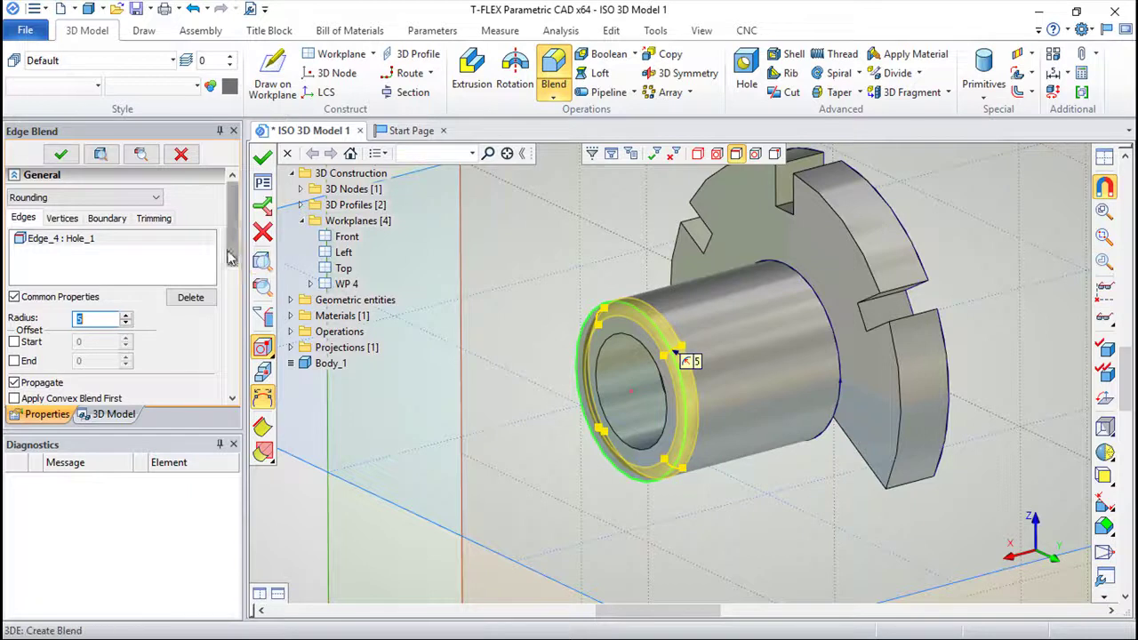
left_click_drag(229, 258, 229, 273)
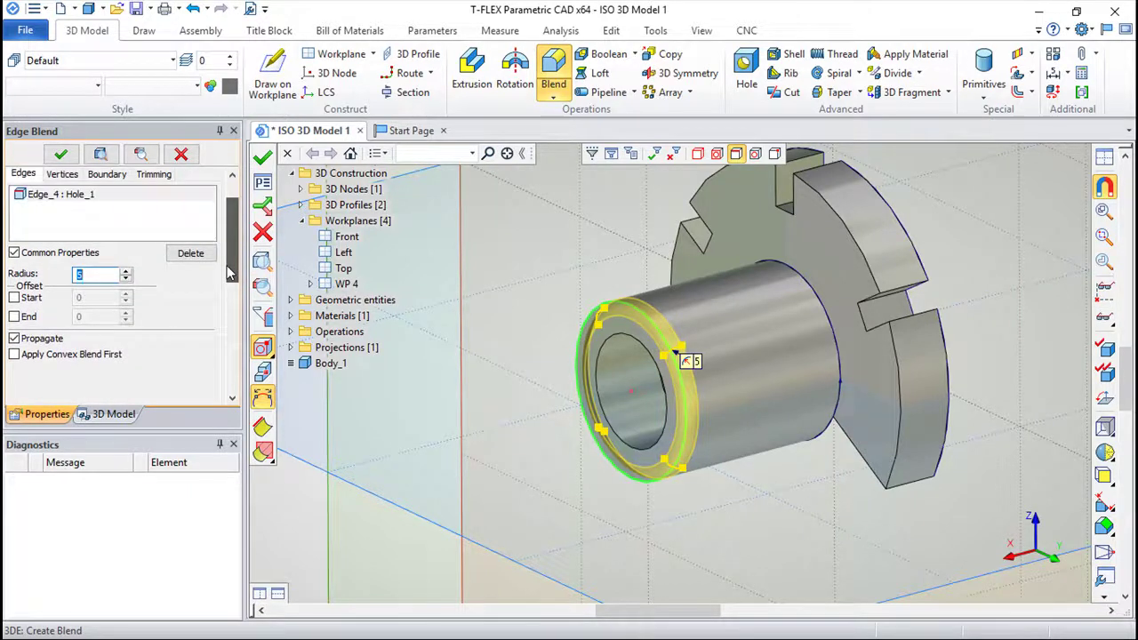
left_click_drag(229, 267, 229, 252)
left_click(156, 197)
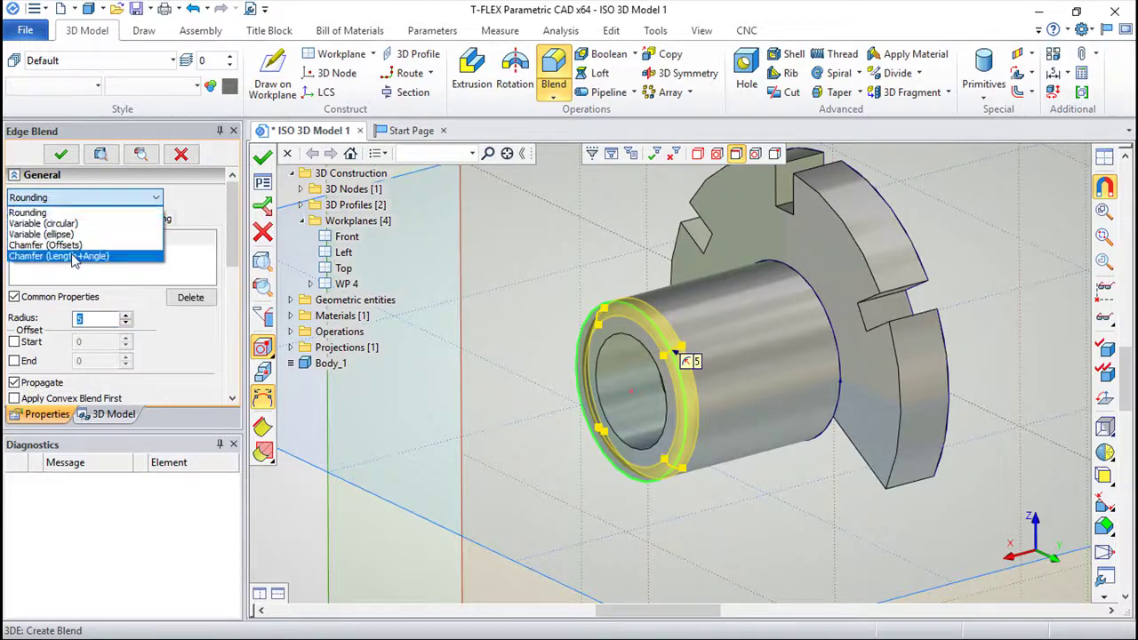
left_click(142, 255)
mouse_move(756, 460)
middle_mouse_down()
mouse_move(700, 487)
mouse_move(715, 484)
mouse_move(560, 469)
mouse_move(592, 488)
mouse_move(731, 500)
middle_mouse_up()
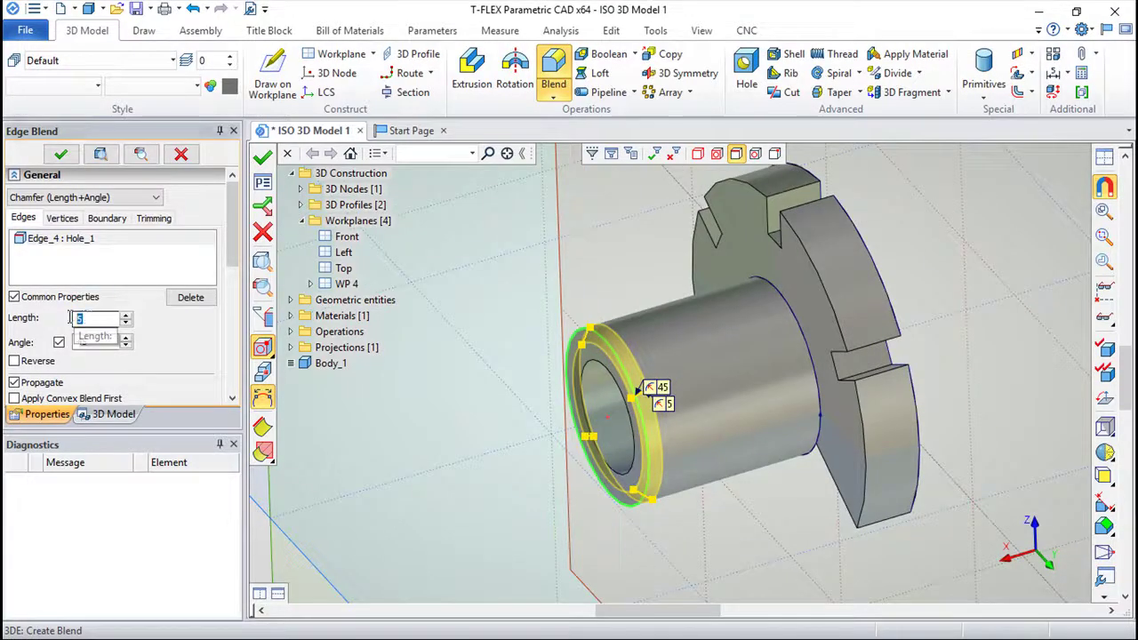
type("12")
key("Tab")
type("30")
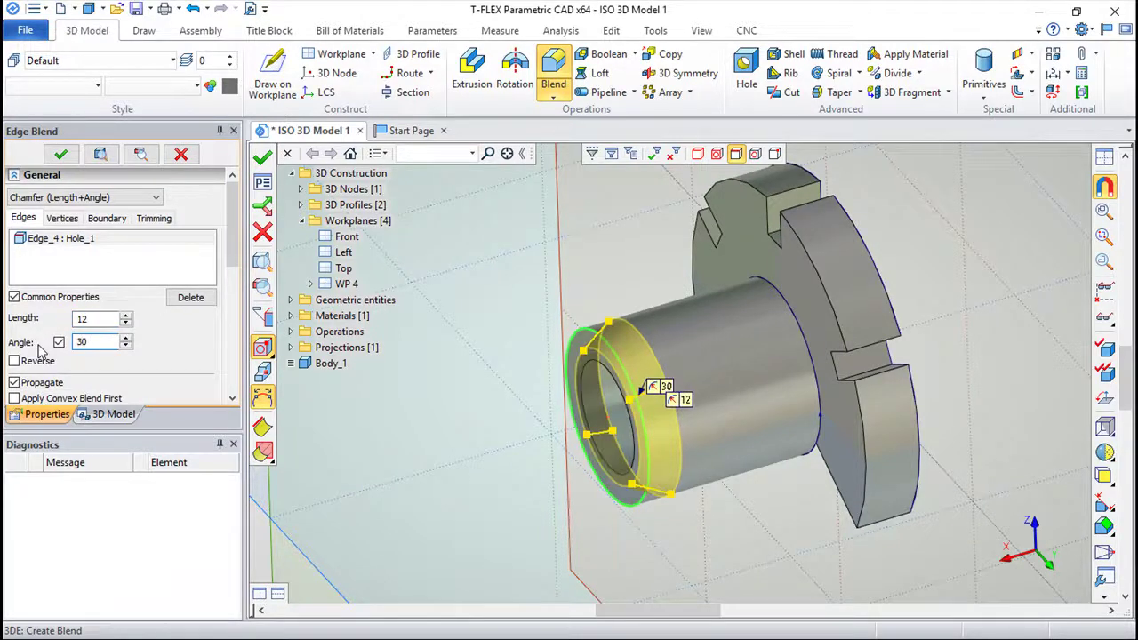
mouse_move(1040, 302)
middle_mouse_down()
mouse_move(578, 433)
mouse_move(741, 473)
middle_mouse_up()
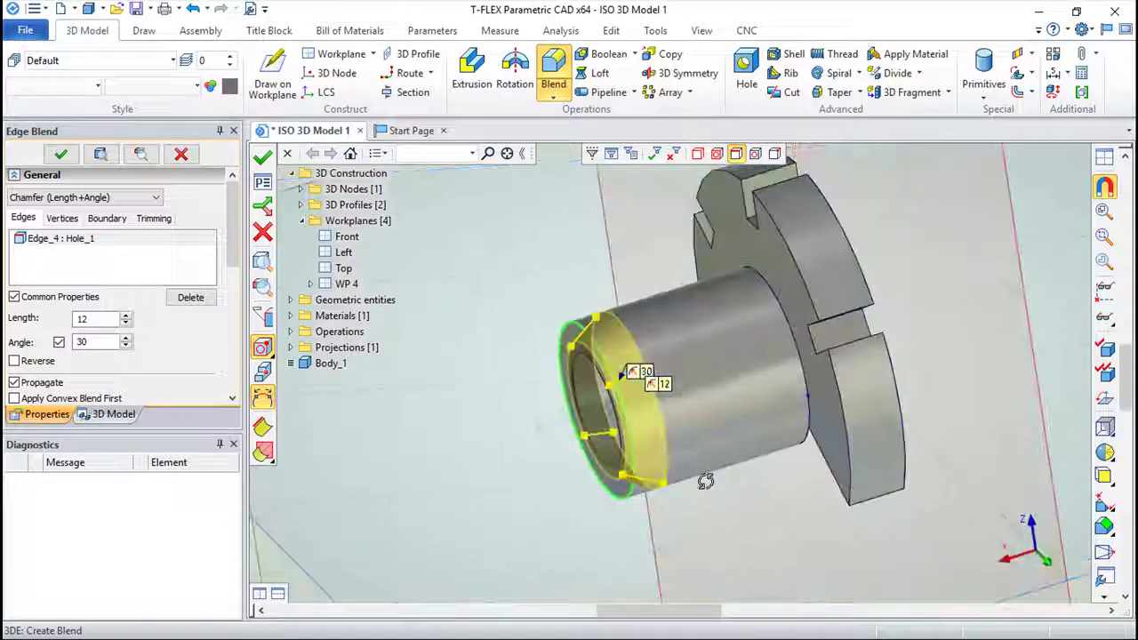
key("ctrl+Return")
mouse_move(541, 375)
middle_mouse_down()
mouse_move(534, 363)
mouse_move(609, 307)
mouse_move(471, 311)
mouse_move(722, 354)
middle_mouse_up()
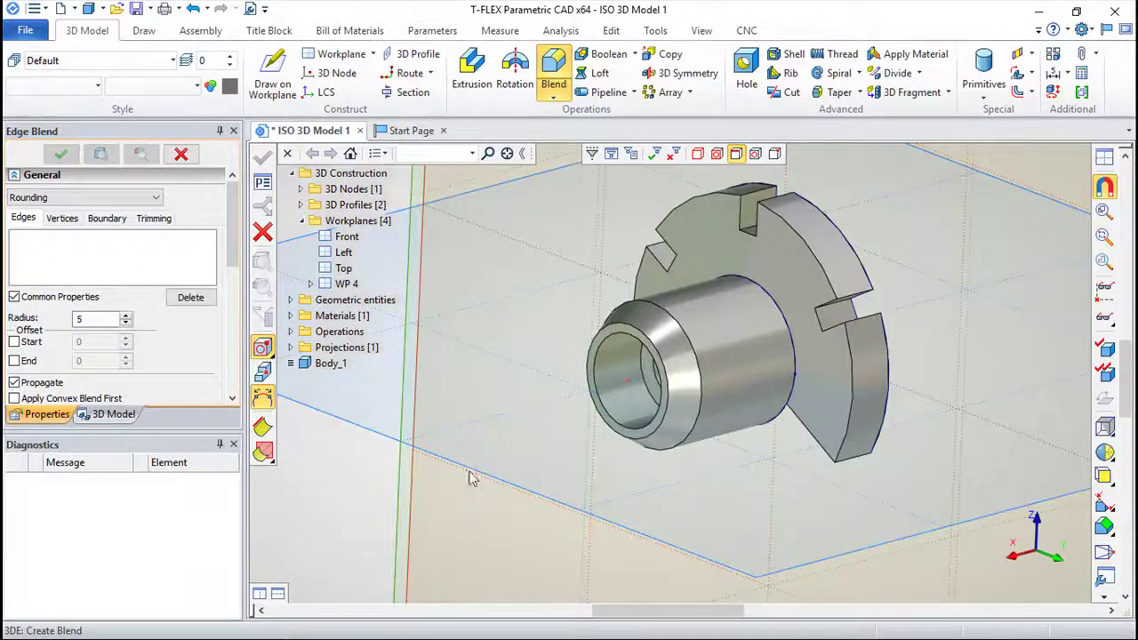
key("Escape")
On the Top workplane, draw construction lines at the centre node plus a parallel line offset 32.
right_click(532, 495)
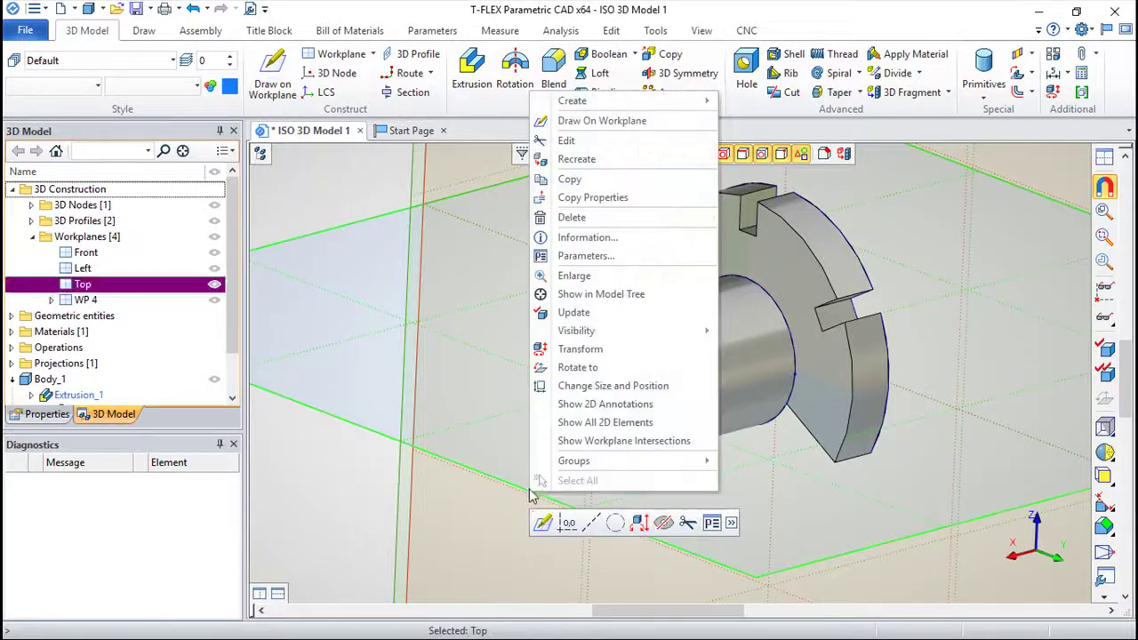
left_click(541, 524)
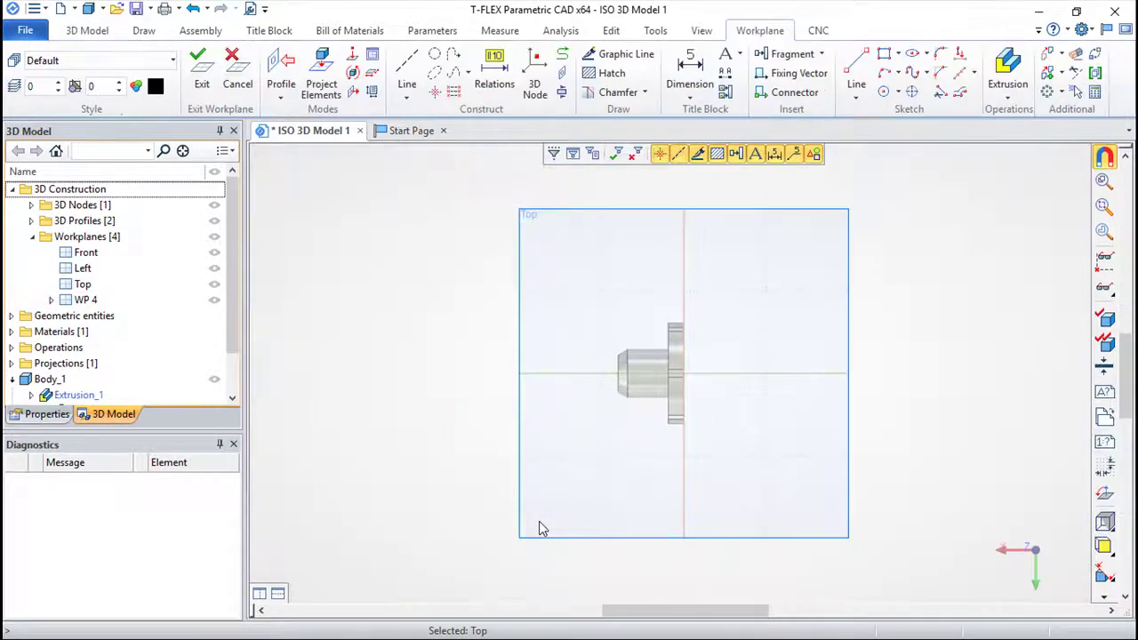
scroll(551, 511, "up", 1)
scroll(569, 498, "up", 1)
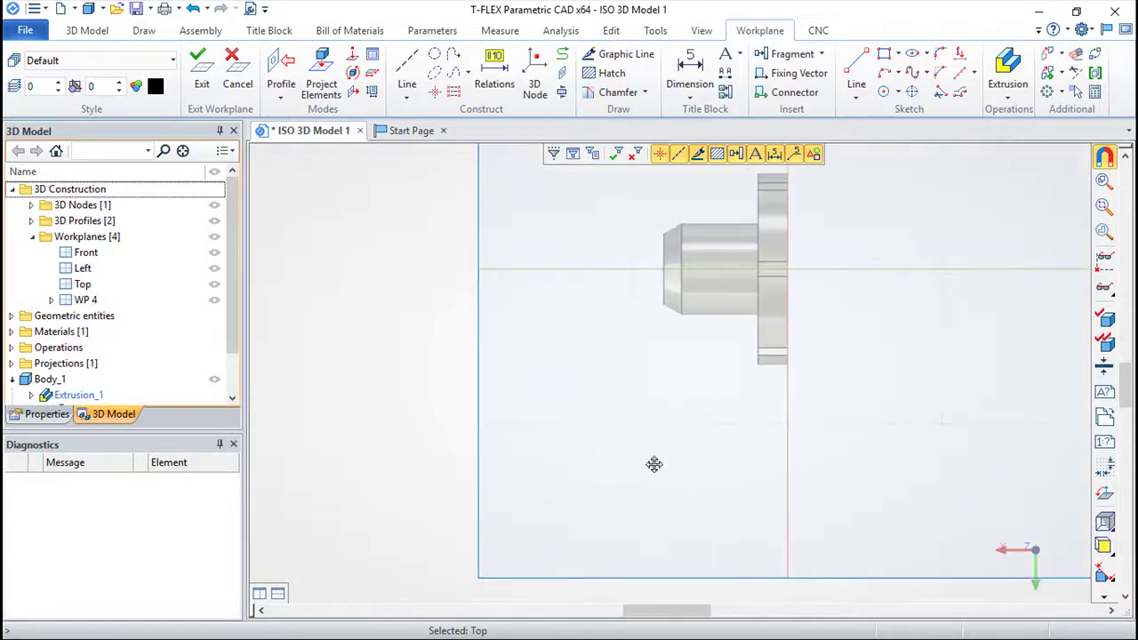
scroll(596, 546, "up", 2)
left_click(407, 73)
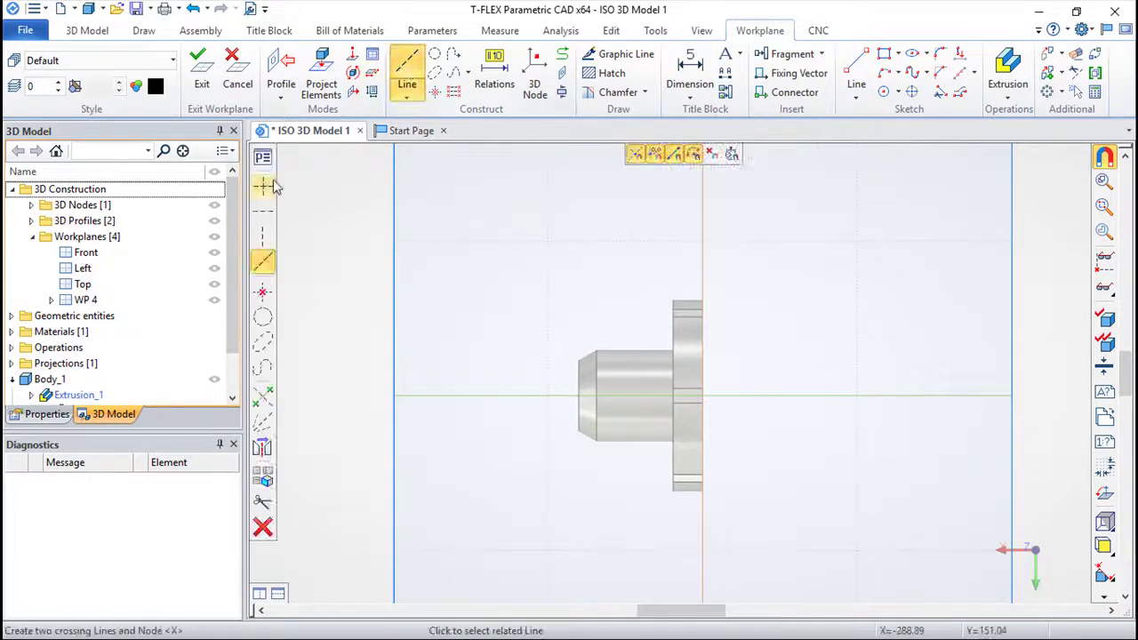
left_click(704, 395)
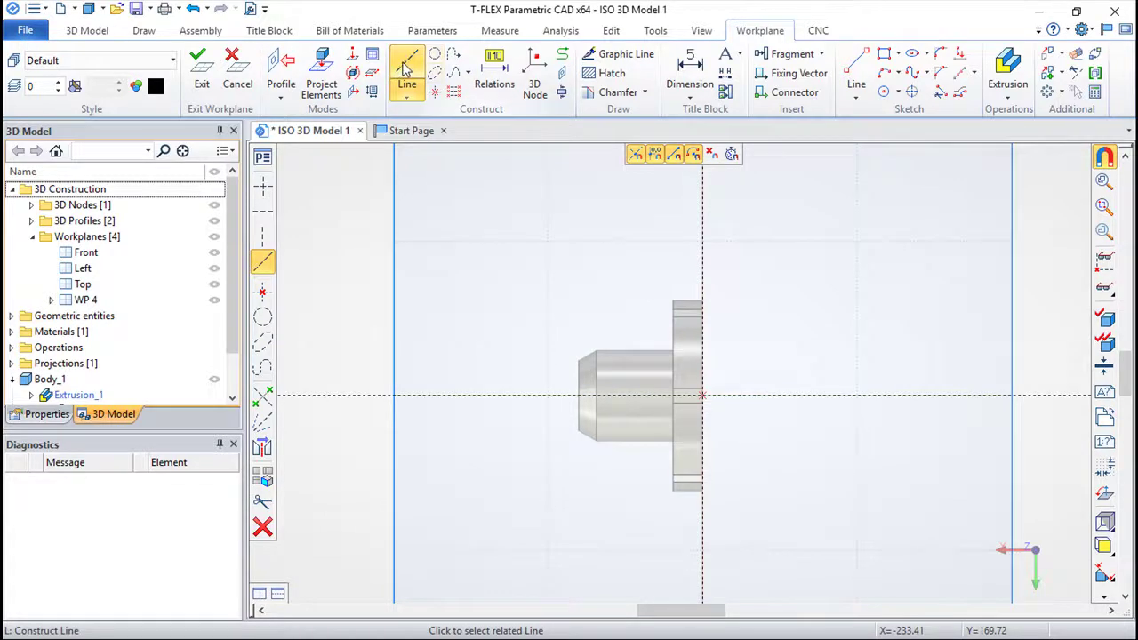
left_click(703, 238)
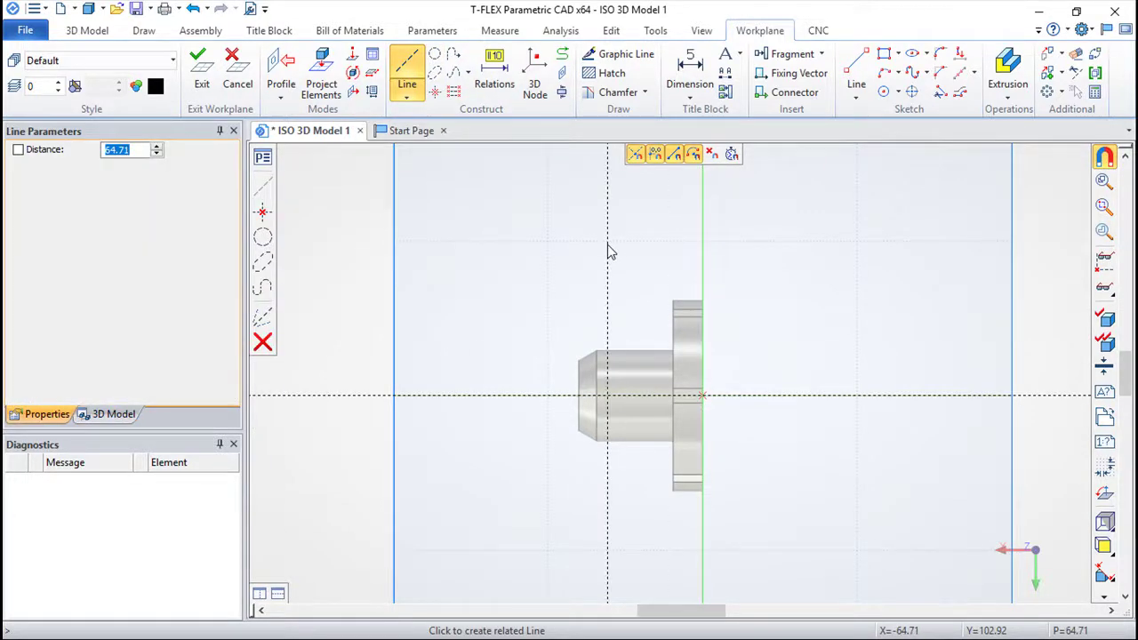
type("32")
key("Return")
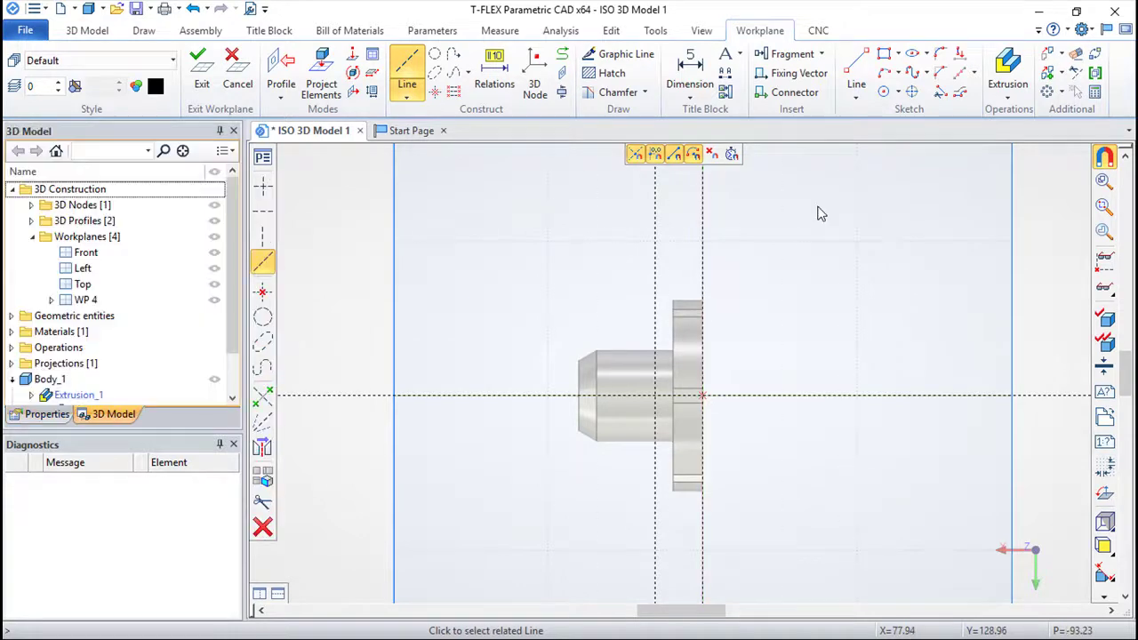
scroll(751, 195, "up", 2)
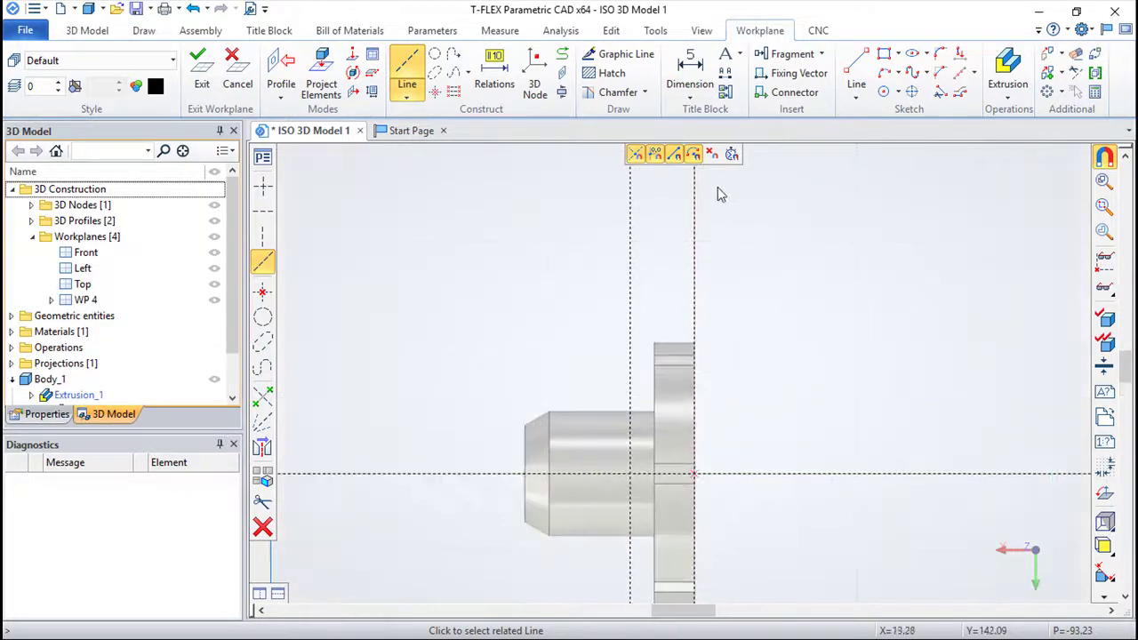
Draw a small circle at the construction lines' intersection and exit the sketch.
key("c")
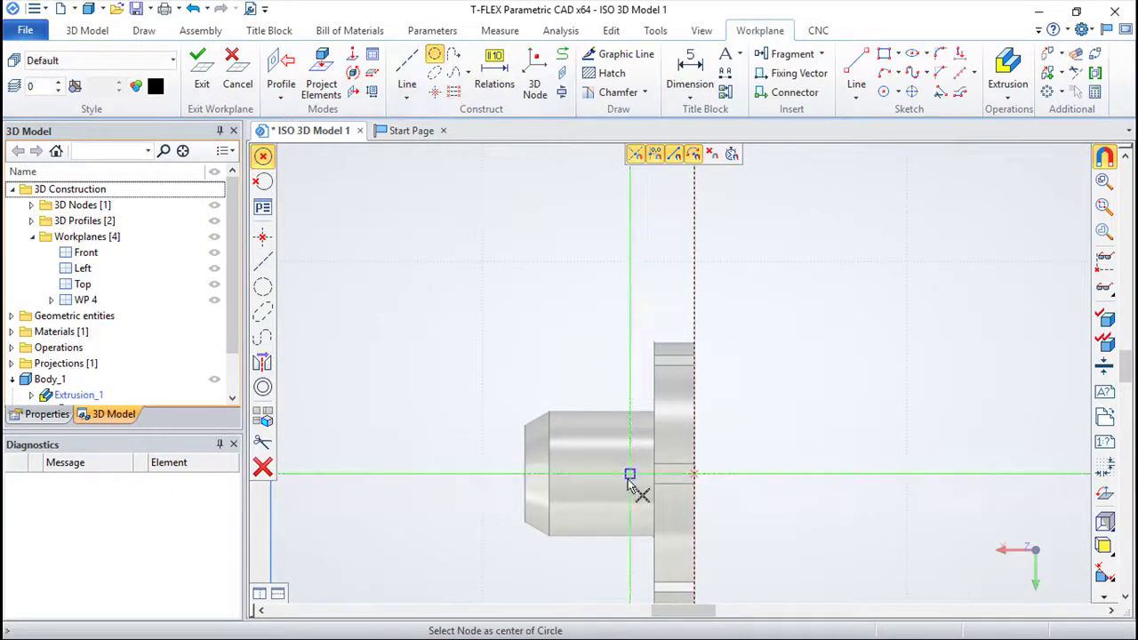
left_click(629, 475)
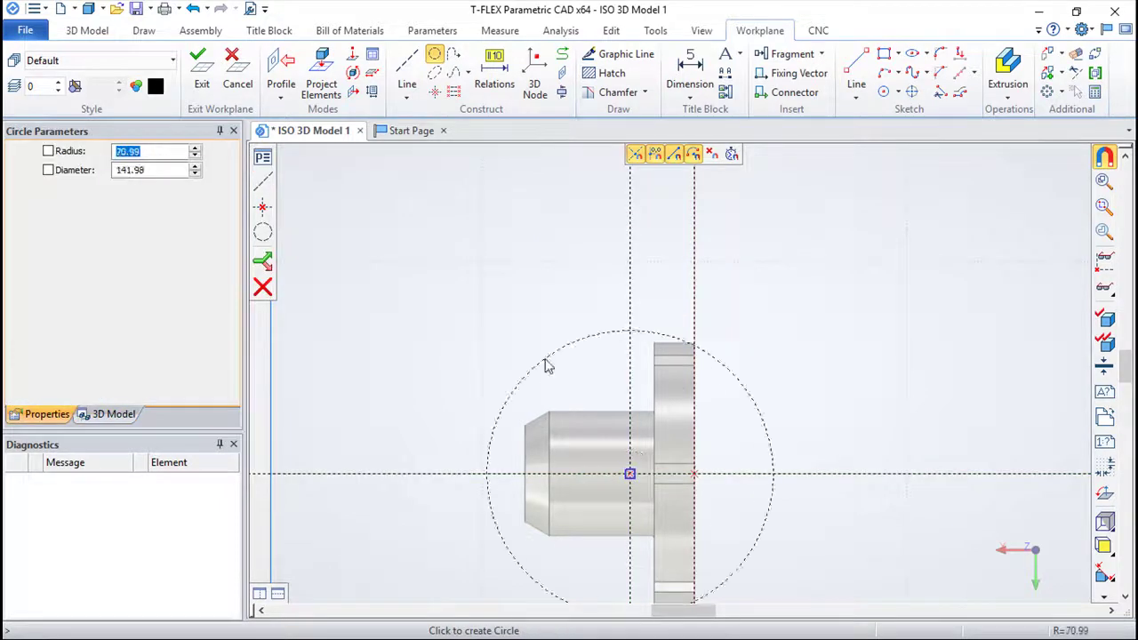
key("Escape")
scroll(569, 372, "up", 3)
middle_click_drag(628, 406, 577, 203)
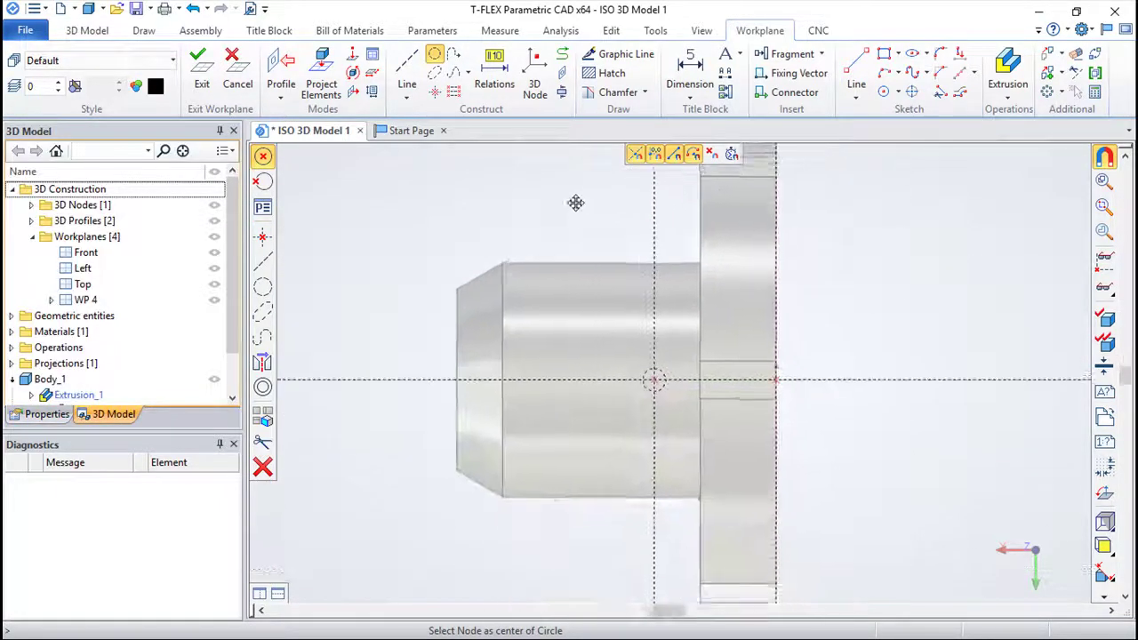
left_click(614, 56)
left_click(652, 363)
right_click(718, 363)
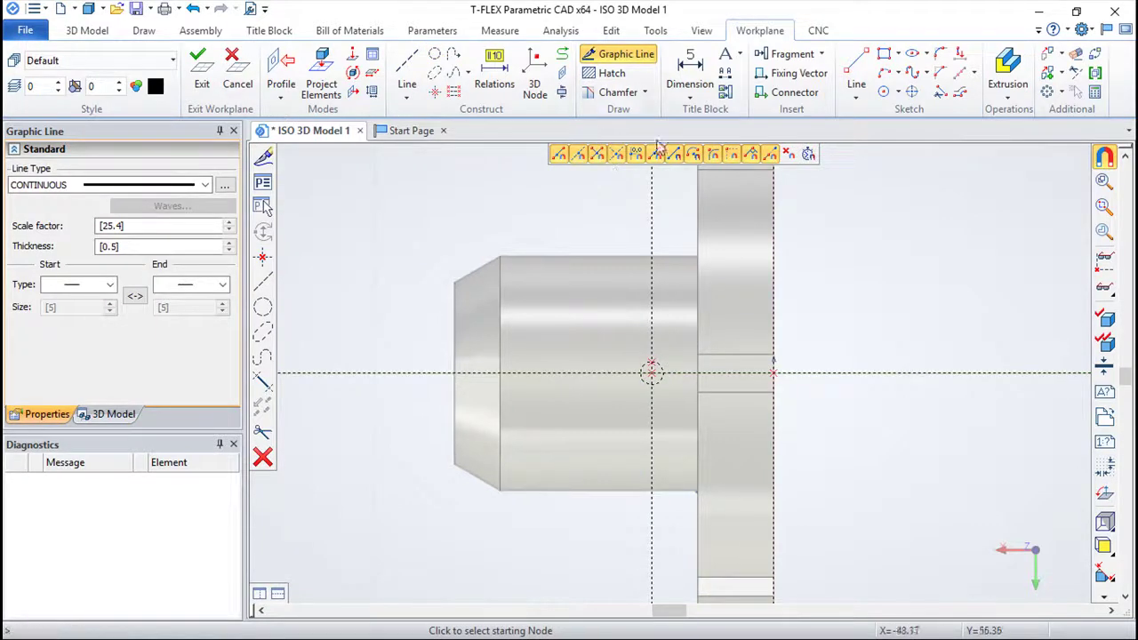
left_click(199, 70)
mouse_move(466, 184)
right_mouse_down()
mouse_move(862, 364)
mouse_move(830, 389)
mouse_move(699, 190)
mouse_move(602, 160)
mouse_move(689, 258)
right_mouse_up()
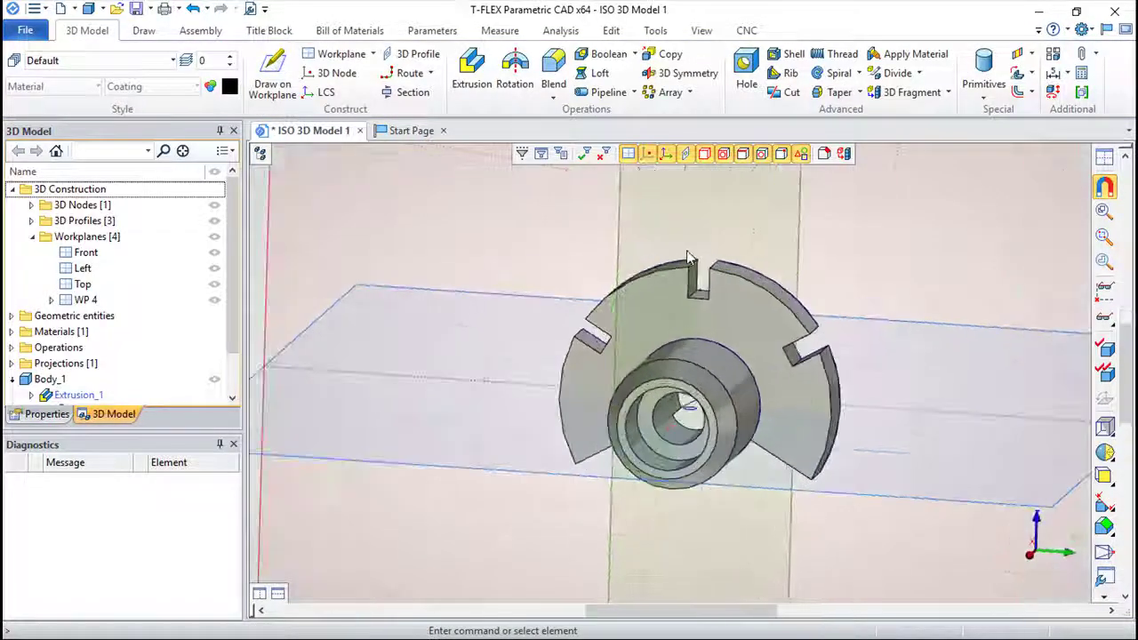
Extrude the small circle 86 by value as a Subtraction, cutting a radial pin hole into the boss.
left_click(472, 66)
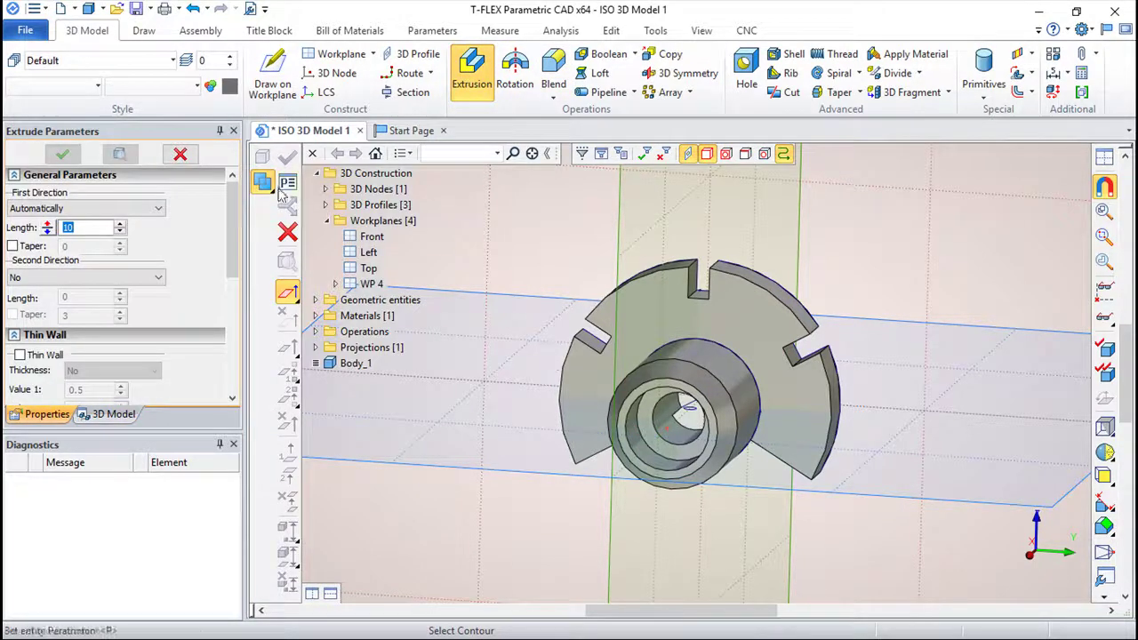
left_click(265, 188)
left_click(331, 210)
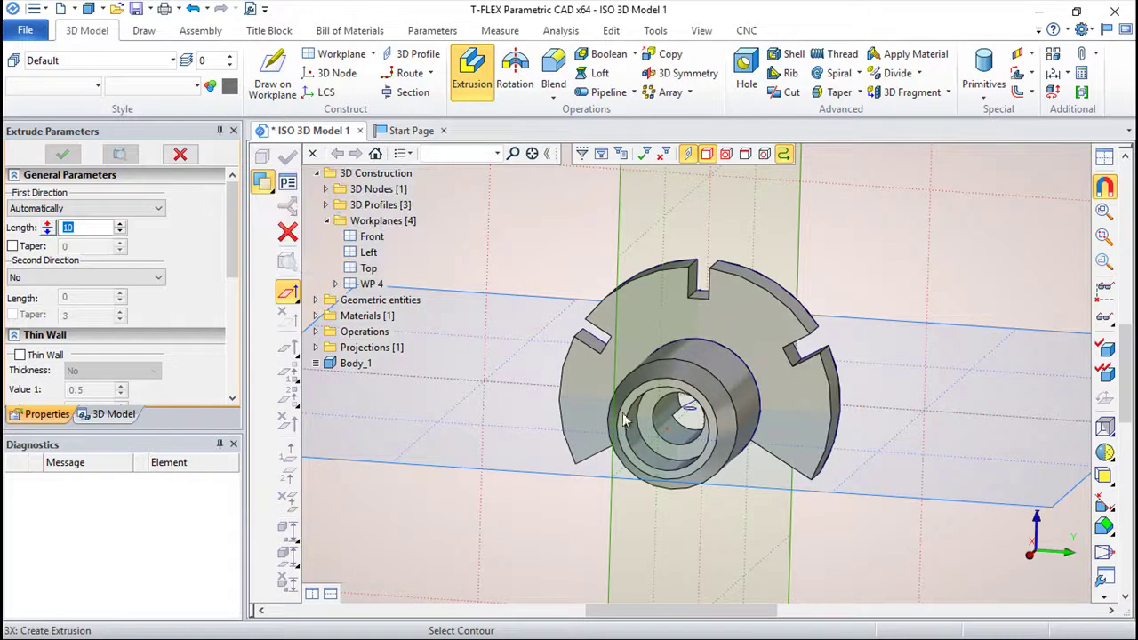
left_click(692, 418)
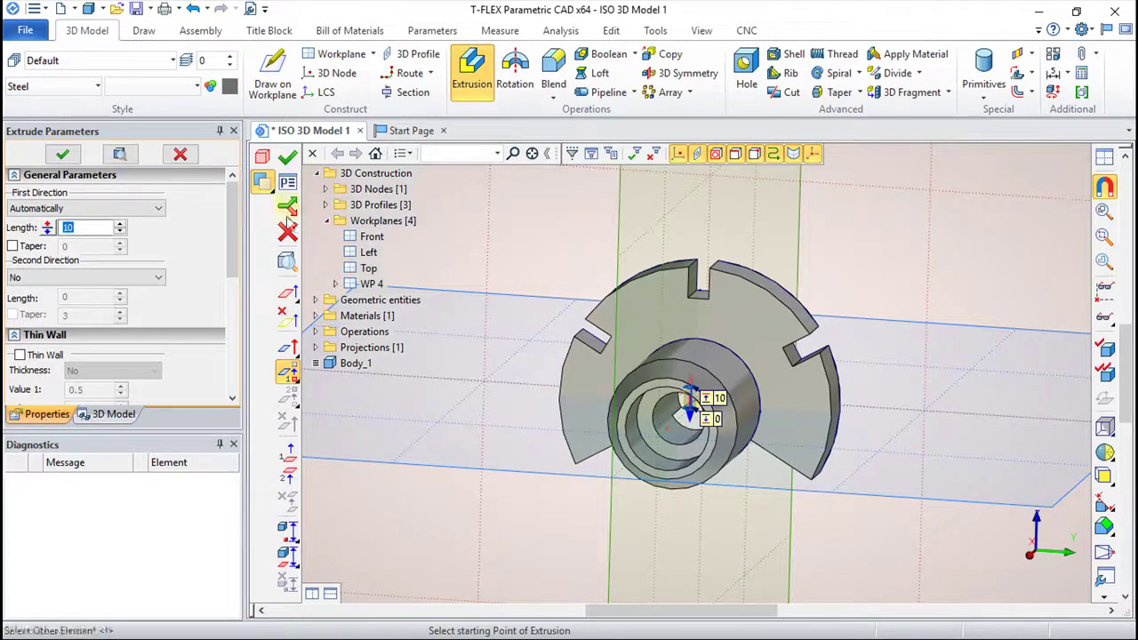
left_click(160, 210)
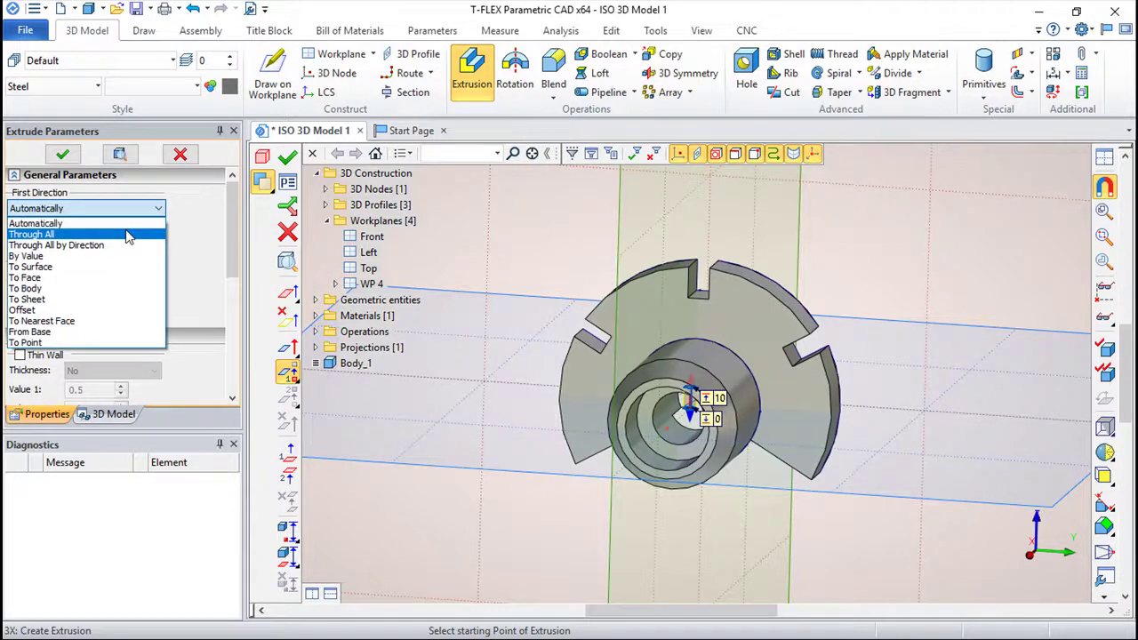
left_click(24, 256)
left_click_drag(690, 395, 694, 227)
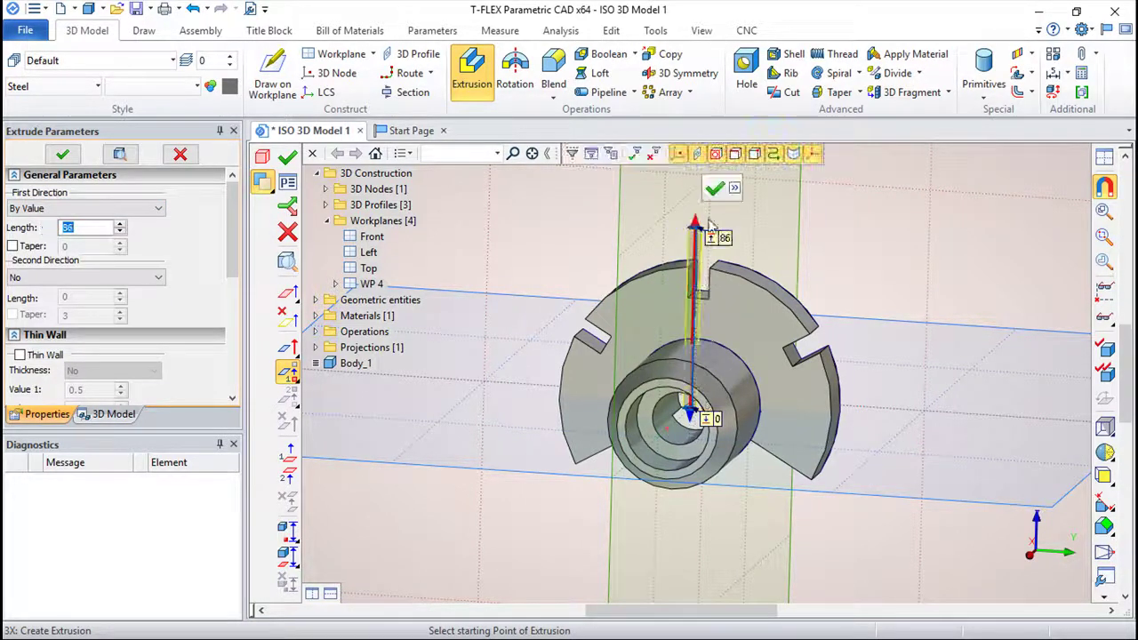
left_click(287, 157)
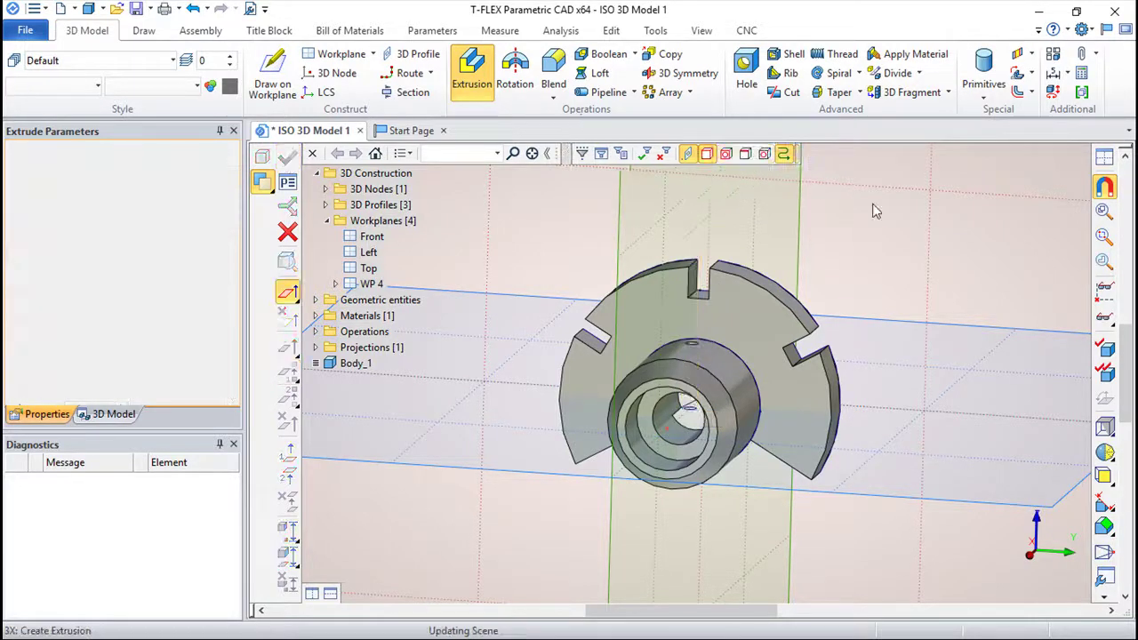
middle_click_drag(800, 334, 847, 303)
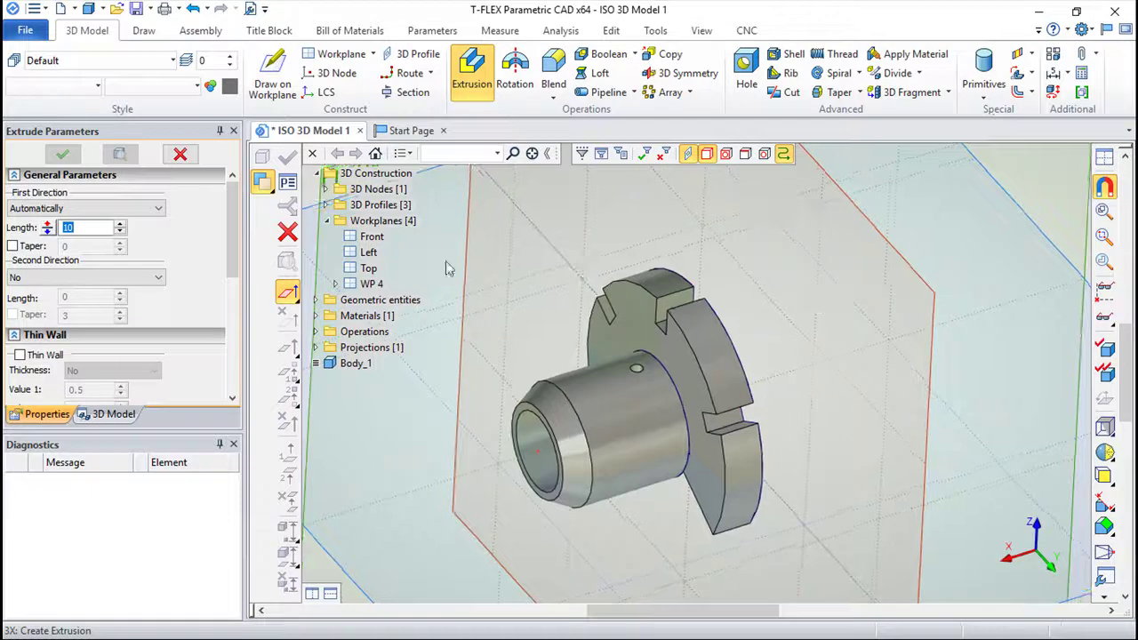
key("ctrl+Return")
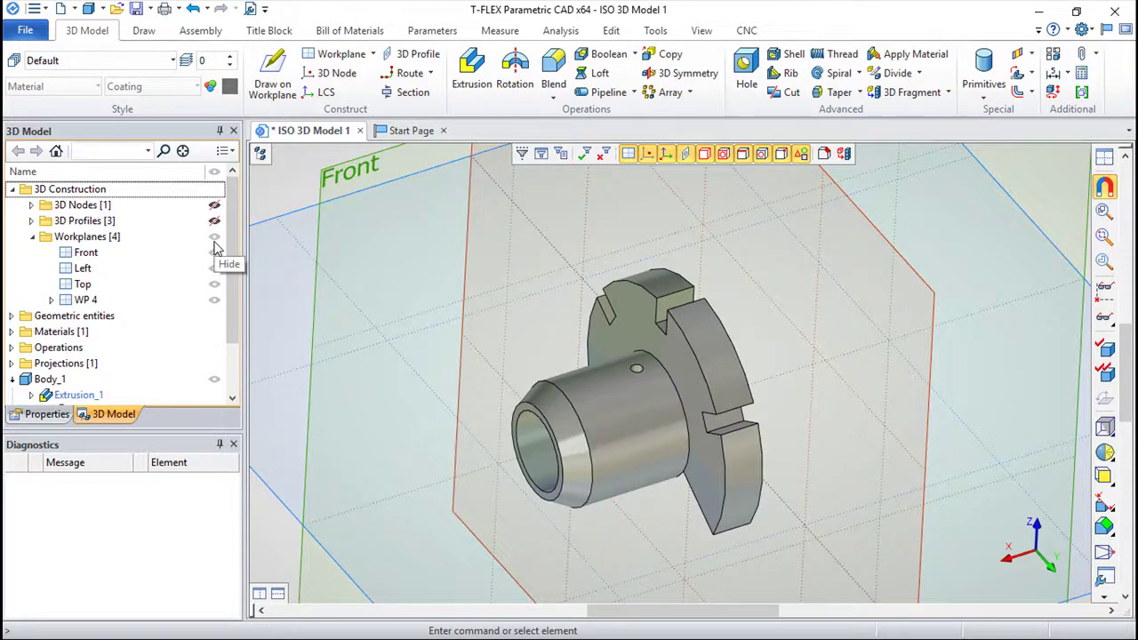
Hide the Workplanes in the 3D Model tree and orbit to inspect the finished flange.
left_click(214, 238)
right_click_drag(591, 363, 640, 403)
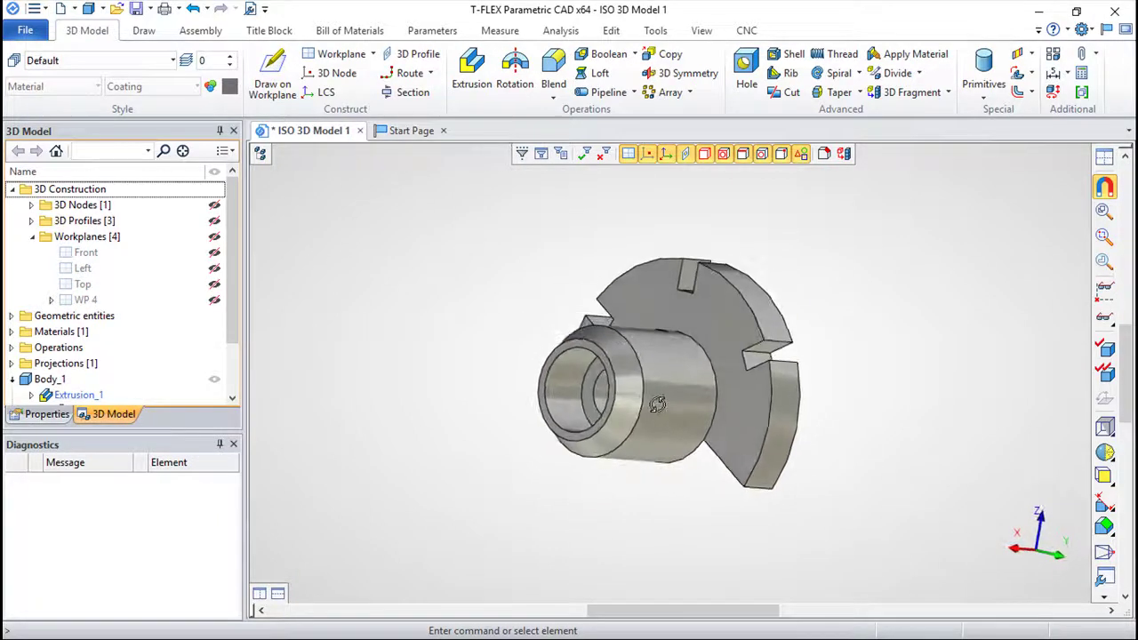
mouse_move(649, 414)
right_mouse_down()
mouse_move(904, 395)
mouse_move(505, 454)
right_mouse_up()
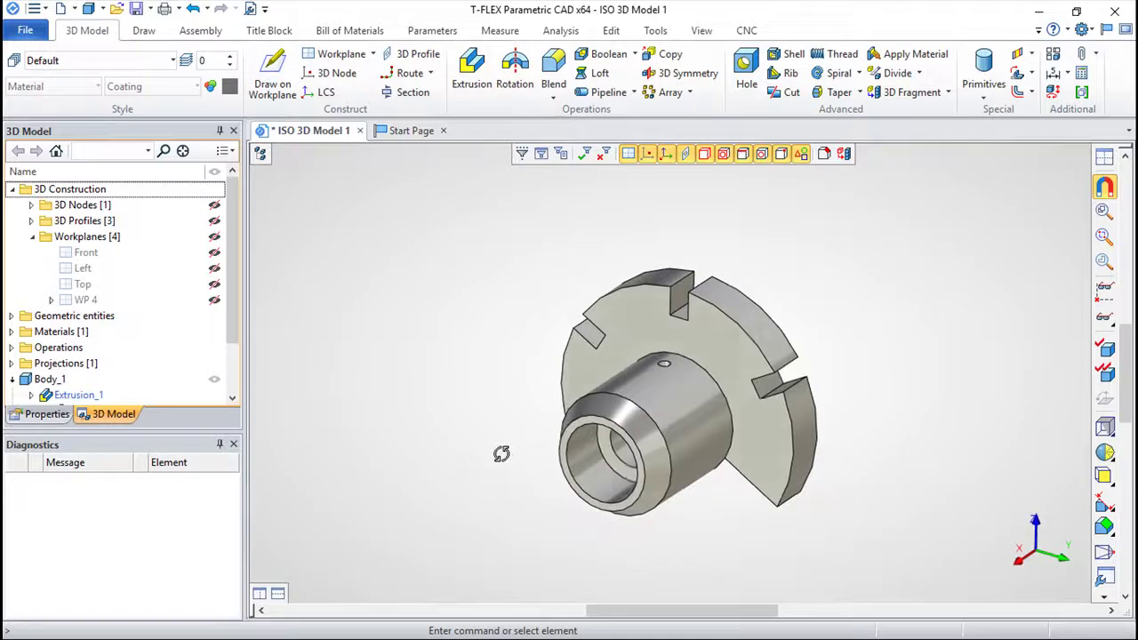
right_click_drag(505, 453, 510, 434)
scroll(704, 392, "up", 2)
mouse_move(704, 392)
right_mouse_down()
mouse_move(600, 297)
mouse_move(622, 320)
right_mouse_up()
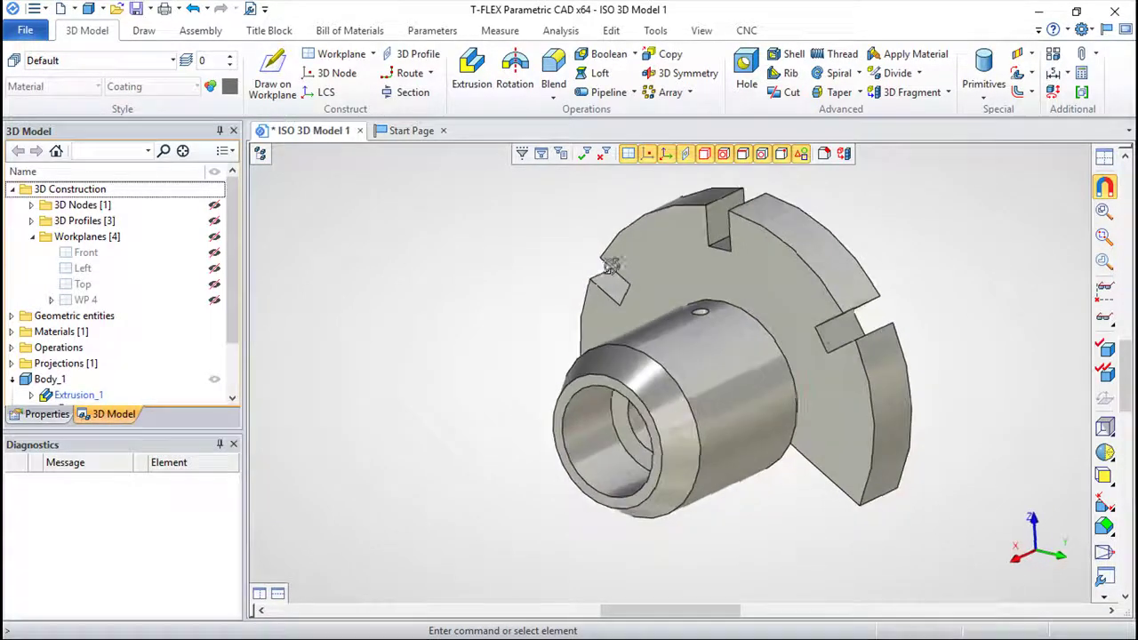
scroll(791, 420, "up", 2)
scroll(791, 419, "down", 1)
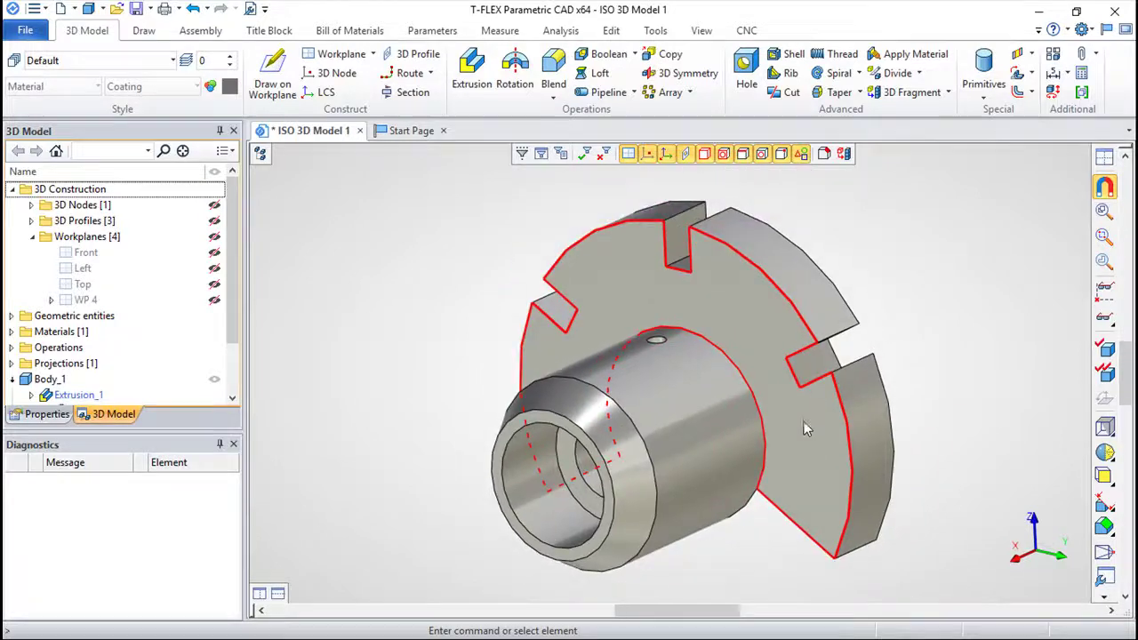